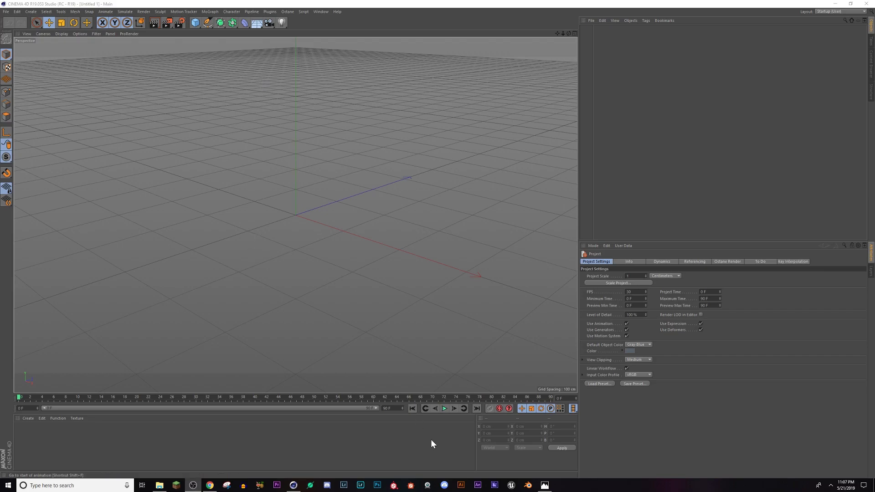
Add two cubes as narrow pillars spaced apart along the X axis, making the second about 48 cm wide in X.
{"action": "left_click", "coordinate": [545, 485]}
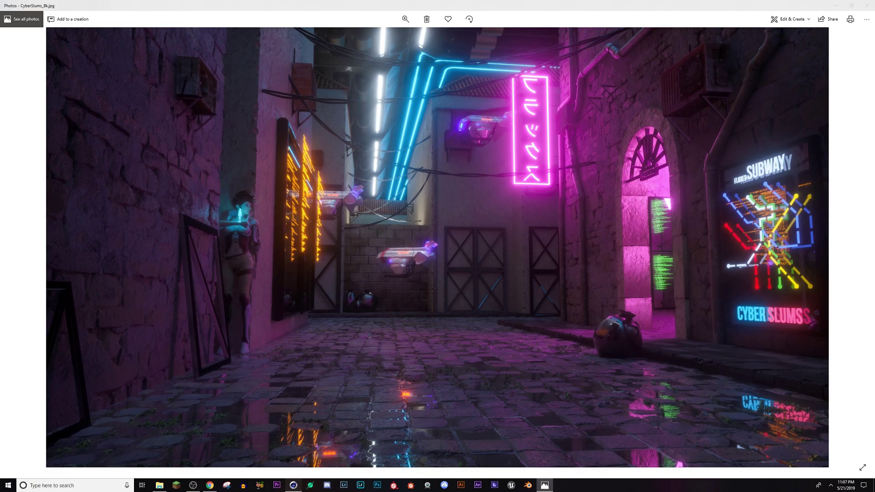
{"action": "left_click", "coordinate": [293, 485]}
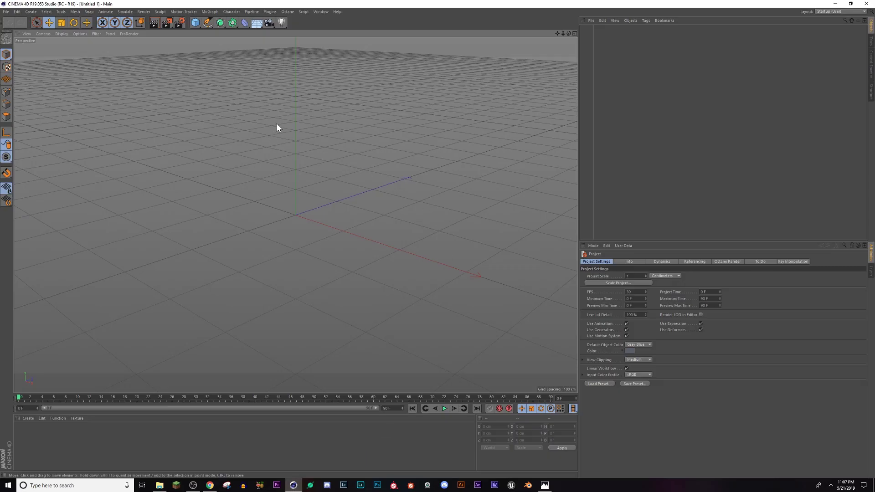
{"action": "left_click", "coordinate": [195, 22]}
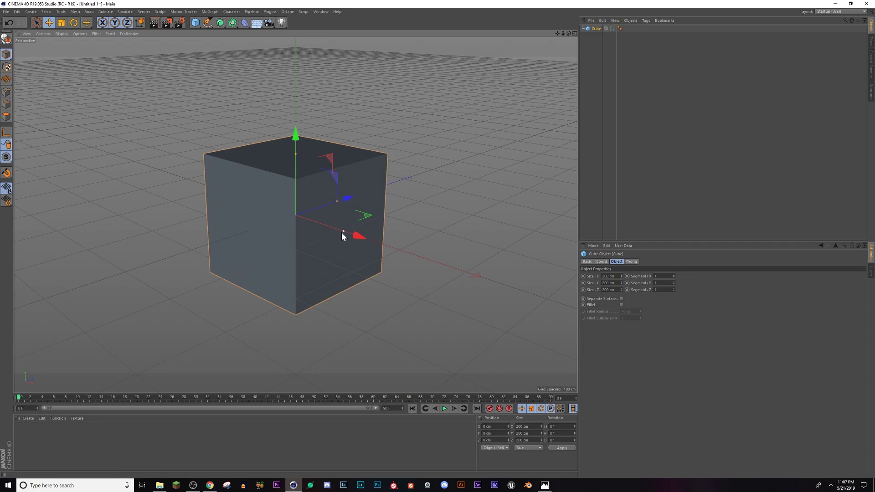
{"action": "left_click", "coordinate": [195, 23]}
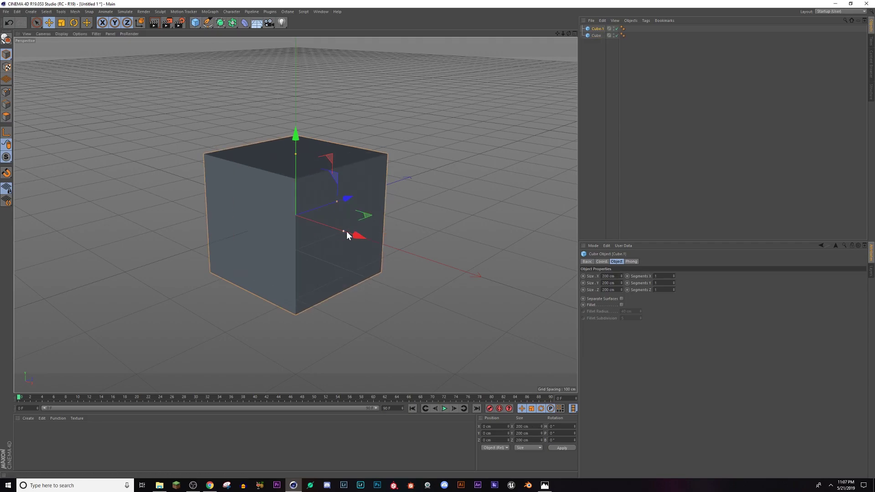
{"action": "left_click_drag", "start_coordinate": [346, 232], "coordinate": [456, 278]}
{"action": "mouse_move", "coordinate": [361, 277]}
{"action": "left_mouse_down", "text": "alt"}
{"action": "mouse_move", "coordinate": [395, 276]}
{"action": "mouse_move", "coordinate": [343, 296]}
{"action": "mouse_move", "coordinate": [364, 277]}
{"action": "left_mouse_up", "text": "alt"}
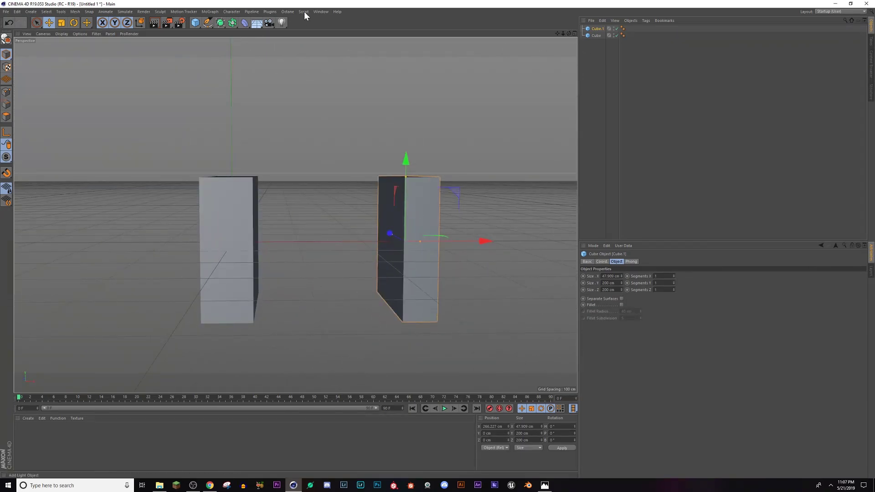
In the Front view of the four-view layout, draw a sagging Bezier spline between the upper parts of the two pillars.
{"action": "left_click", "coordinate": [573, 34]}
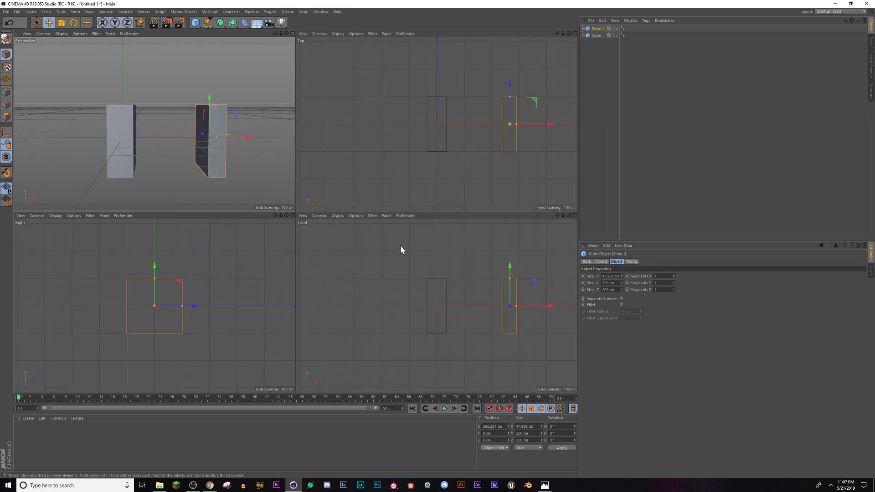
{"action": "scroll", "coordinate": [502, 318], "scroll_direction": "up", "scroll_amount": 8}
{"action": "scroll", "coordinate": [484, 312], "scroll_direction": "down", "scroll_amount": 7}
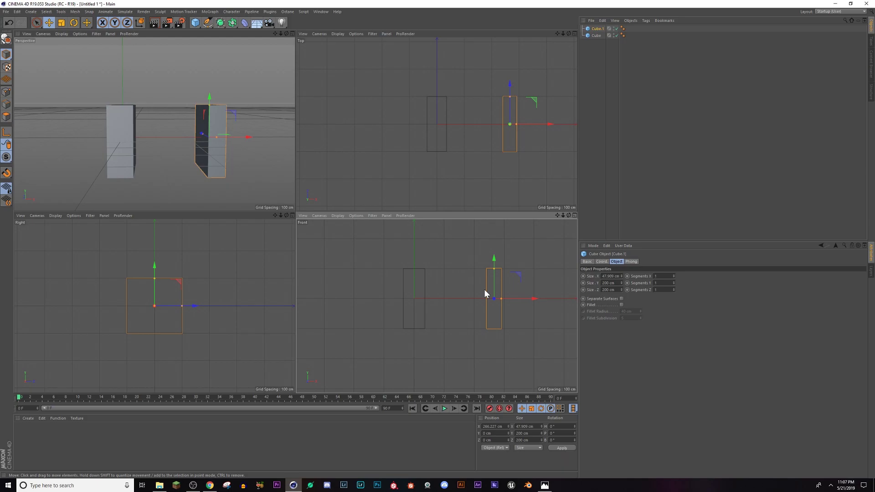
{"action": "left_click", "coordinate": [545, 486]}
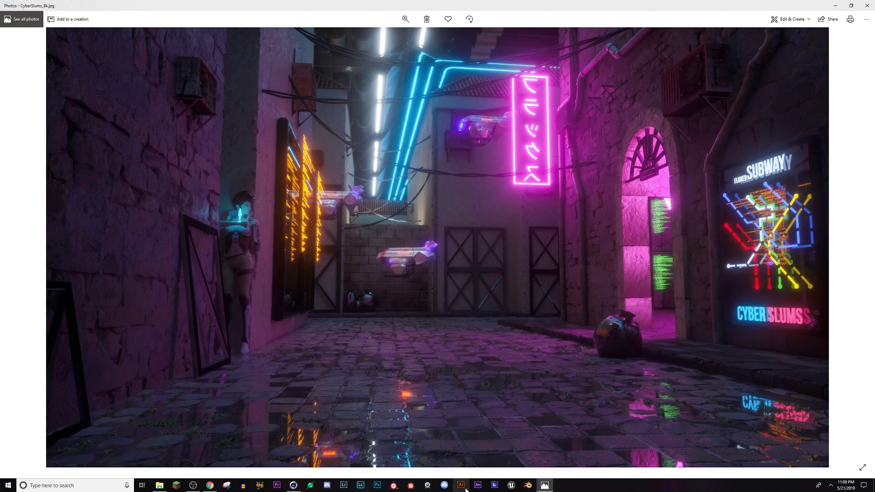
{"action": "left_click", "coordinate": [294, 485]}
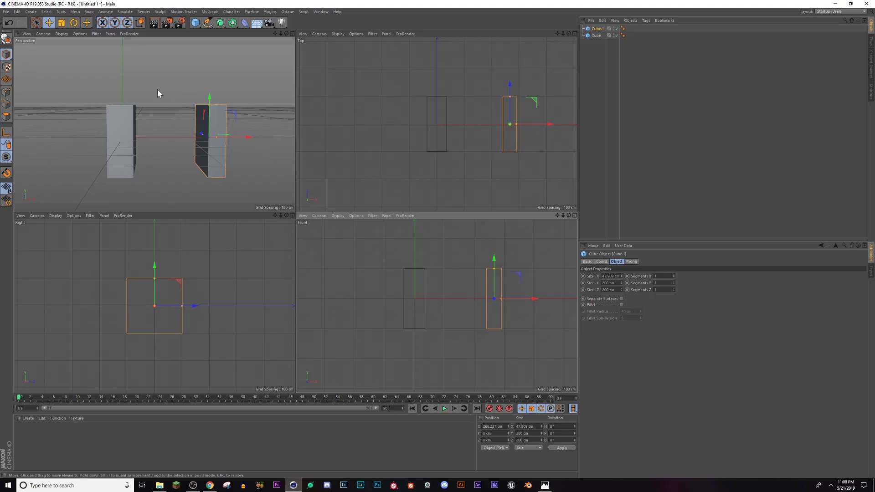
{"action": "left_click", "coordinate": [207, 22]}
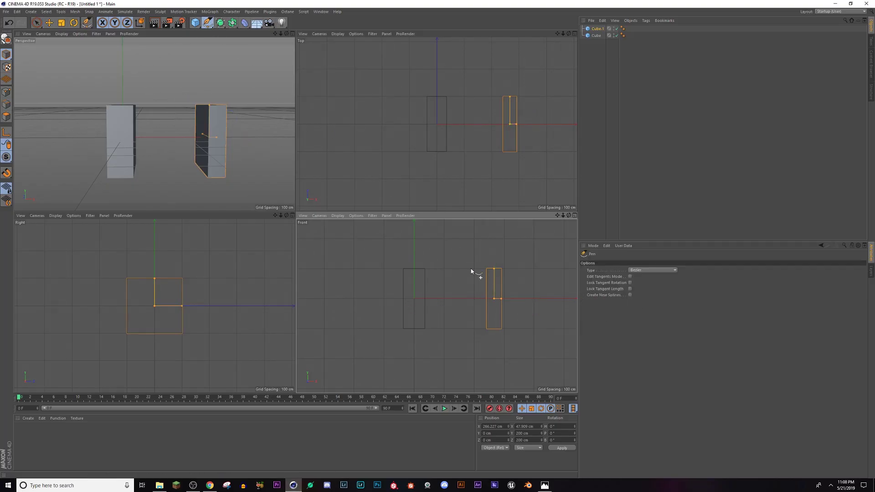
{"action": "left_click", "coordinate": [411, 273]}
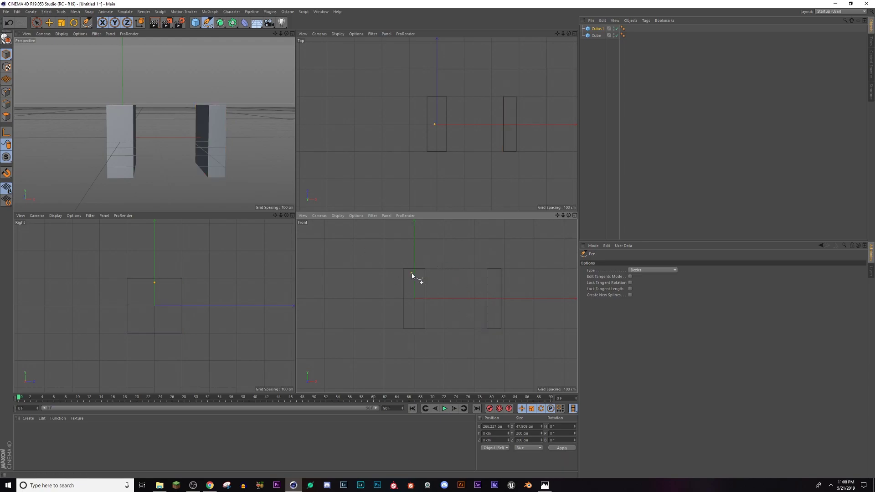
{"action": "left_click_drag", "start_coordinate": [494, 275], "coordinate": [519, 259]}
{"action": "key", "text": "Escape"}
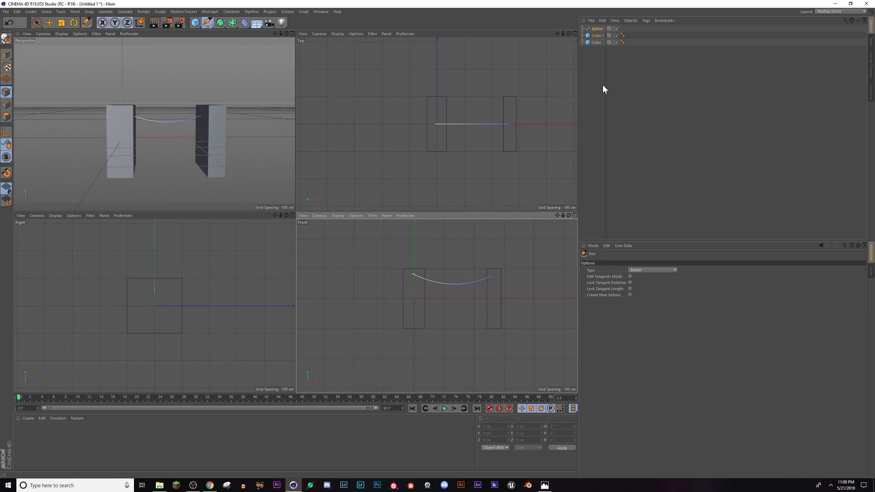
{"action": "left_click", "coordinate": [600, 67]}
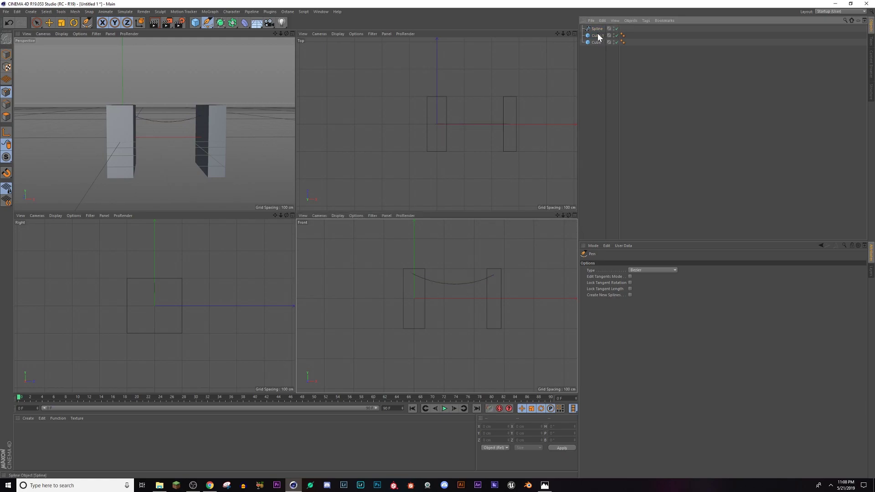
Draw a second, separate sagging spline in the Front view, from the first pillar's upper part down to the second pillar's lower part.
{"action": "left_click", "coordinate": [414, 288]}
{"action": "left_click", "coordinate": [495, 315]}
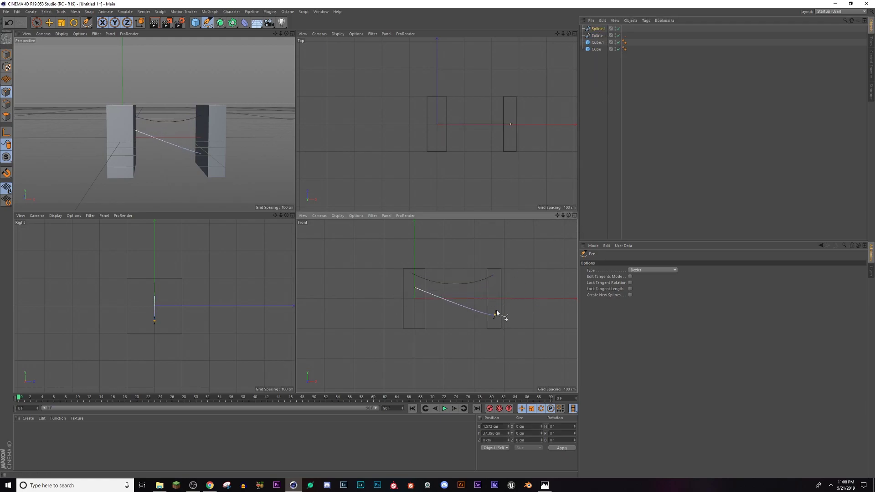
{"action": "left_click_drag", "start_coordinate": [497, 313], "coordinate": [531, 307]}
{"action": "left_click", "coordinate": [596, 63]}
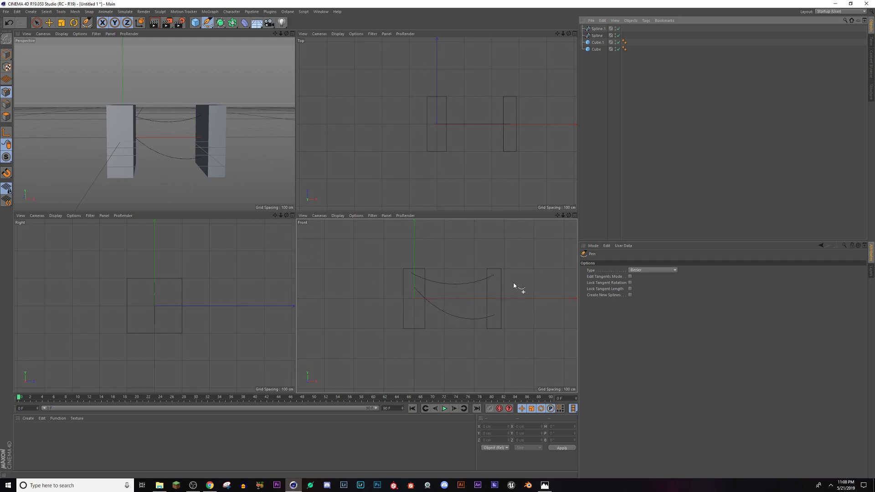
Draw a third sagging spline in the Front view from the second pillar's upper part to the first pillar's lower end, crossing the second spline.
{"action": "left_click", "coordinate": [491, 281]}
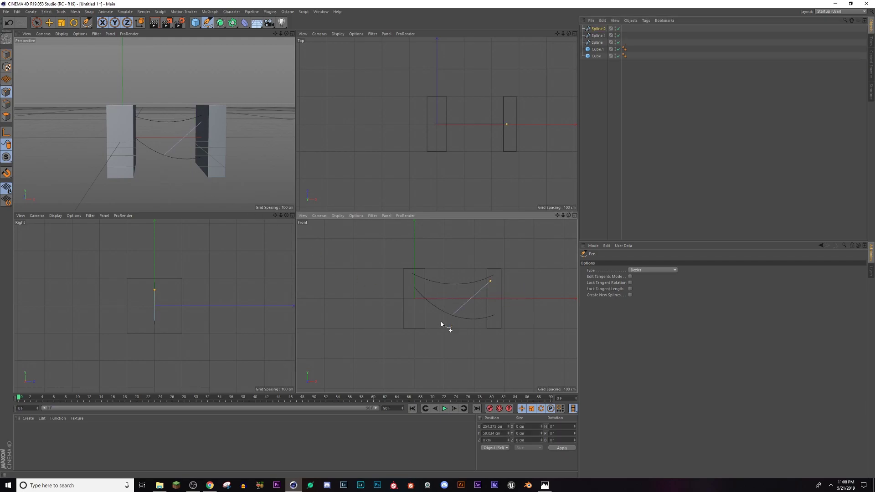
{"action": "left_click_drag", "start_coordinate": [413, 323], "coordinate": [370, 313]}
{"action": "key", "text": "Escape"}
{"action": "left_click", "coordinate": [602, 81]}
Create three Reeper 2.0 rope objects and nest one spline inside each of them.
{"action": "left_click", "coordinate": [598, 28]}
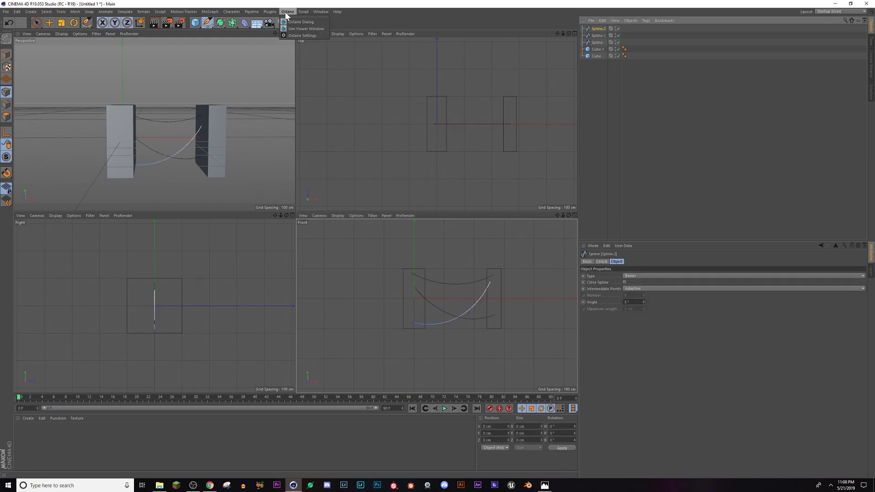
{"action": "left_click", "coordinate": [270, 11]}
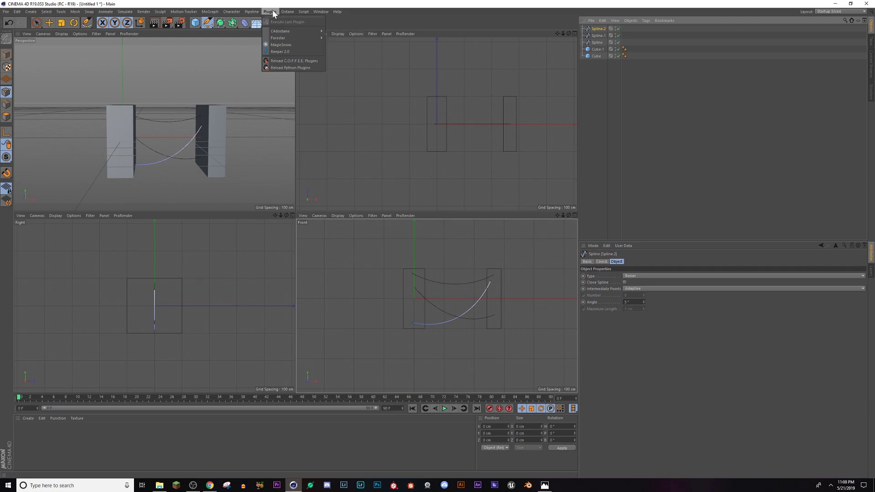
{"action": "left_click", "coordinate": [271, 12]}
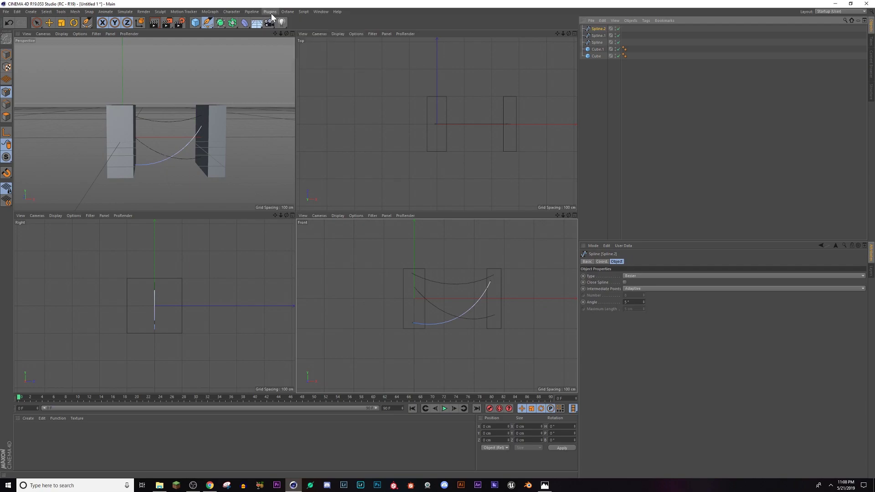
{"action": "left_click", "coordinate": [271, 13]}
{"action": "mouse_move", "coordinate": [296, 31]}
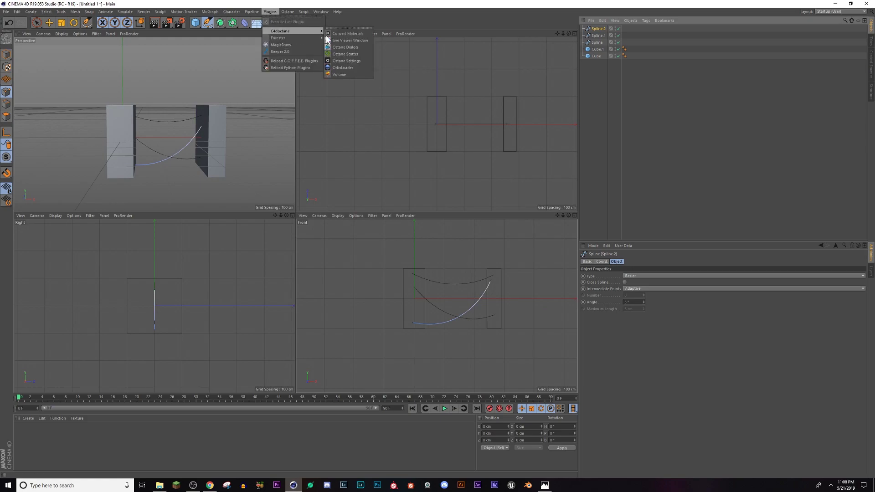
{"action": "left_click", "coordinate": [280, 51]}
{"action": "mouse_move", "coordinate": [598, 37]}
{"action": "left_mouse_down"}
{"action": "mouse_move", "coordinate": [599, 30]}
{"action": "mouse_move", "coordinate": [598, 43]}
{"action": "left_mouse_up"}
{"action": "left_click_drag", "start_coordinate": [598, 56], "coordinate": [599, 36]}
{"action": "left_click_drag", "start_coordinate": [597, 63], "coordinate": [600, 29]}
Select all three Reeper objects and display the maximized Perspective view with Gouraud Shading (Lines).
{"action": "left_click", "coordinate": [597, 30]}
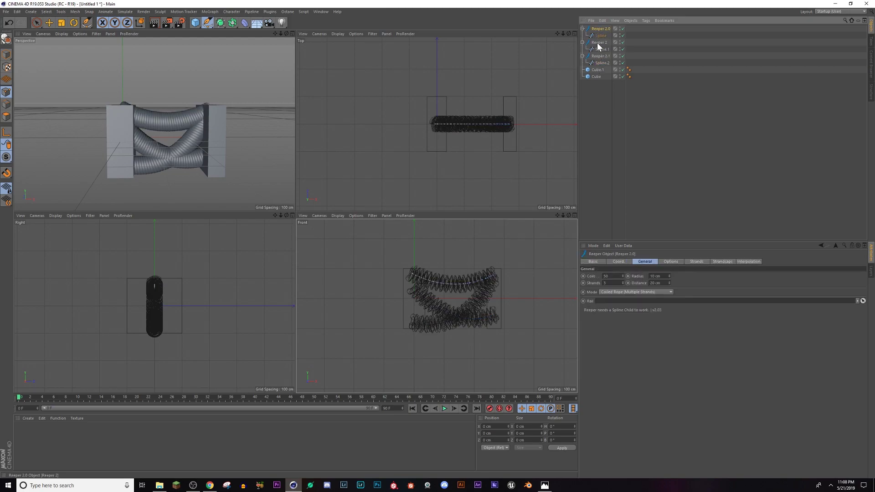
{"action": "left_click", "coordinate": [599, 44], "text": "ctrl"}
{"action": "left_click", "coordinate": [600, 55], "text": "ctrl"}
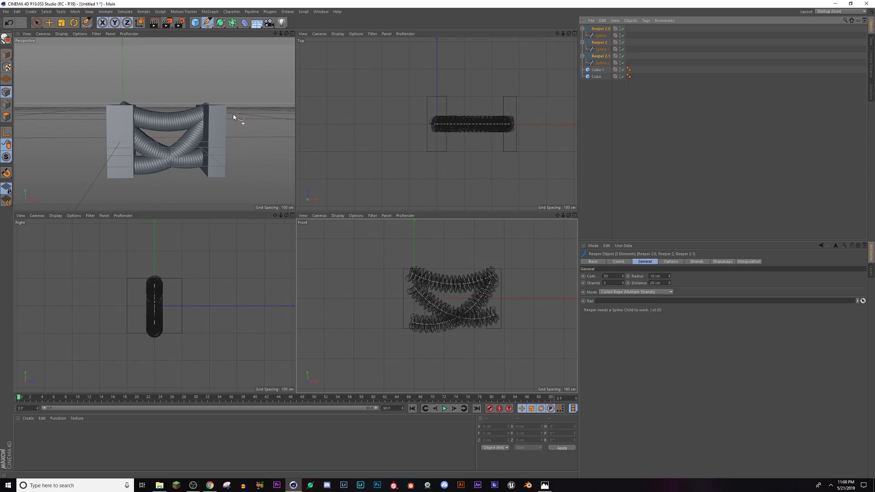
{"action": "left_click", "coordinate": [292, 34]}
{"action": "left_click_drag", "start_coordinate": [340, 250], "coordinate": [337, 258], "text": "alt"}
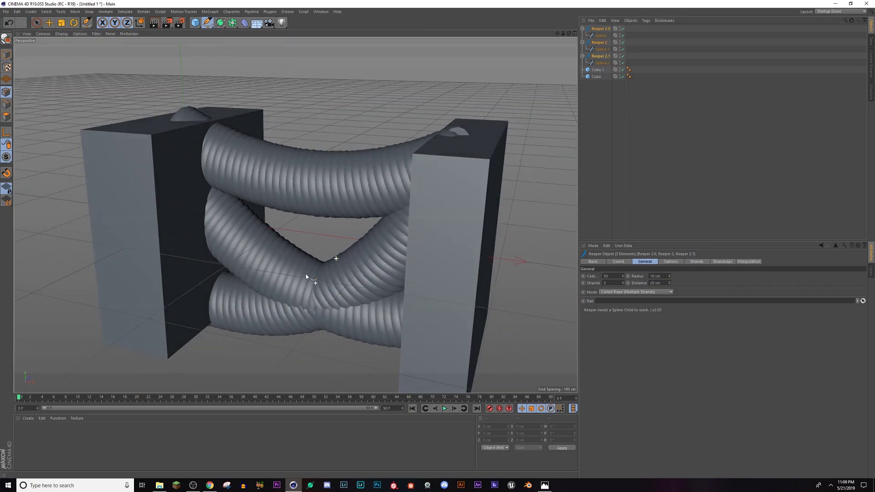
{"action": "left_click", "coordinate": [62, 34]}
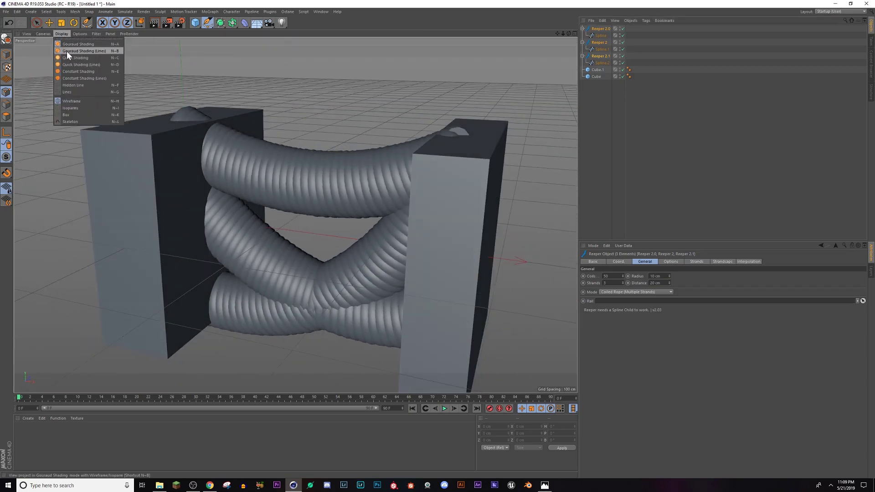
{"action": "left_click", "coordinate": [69, 51]}
{"action": "left_click_drag", "start_coordinate": [354, 181], "coordinate": [284, 210], "text": "alt"}
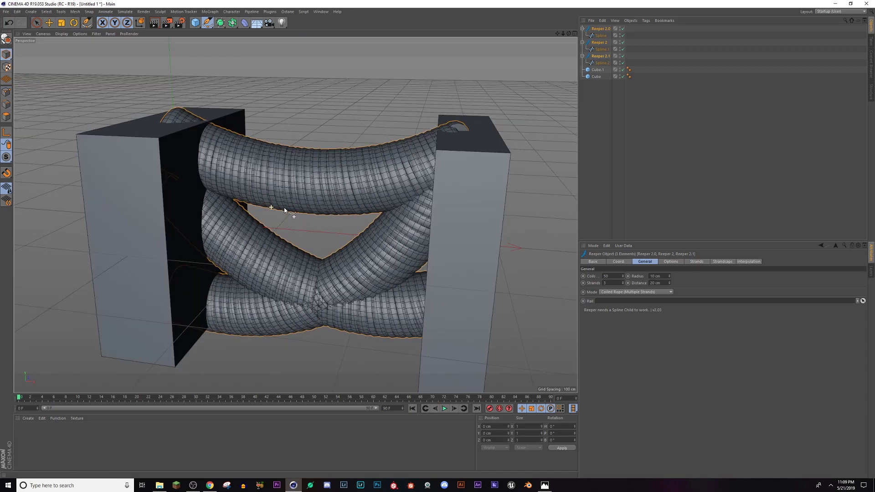
Thin the strands of the three selected Reeper objects by trying a 2 cm radius and settling on 1 cm.
{"action": "left_click", "coordinate": [669, 277]}
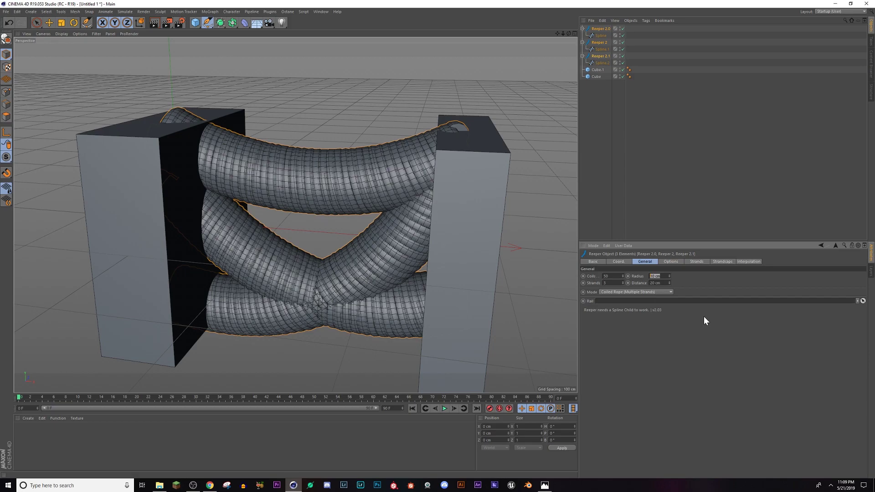
{"action": "type", "text": "2"}
{"action": "key", "text": "Return"}
{"action": "scroll", "coordinate": [351, 229], "scroll_direction": "up", "scroll_amount": 3}
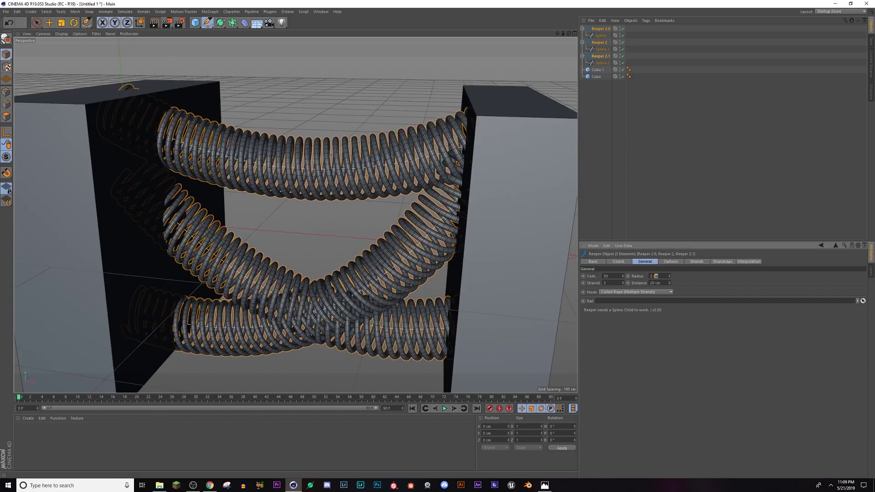
{"action": "left_click_drag", "start_coordinate": [655, 277], "coordinate": [649, 276]}
{"action": "type", "text": "1"}
{"action": "key", "text": "Return"}
{"action": "scroll", "coordinate": [328, 189], "scroll_direction": "up", "scroll_amount": 3}
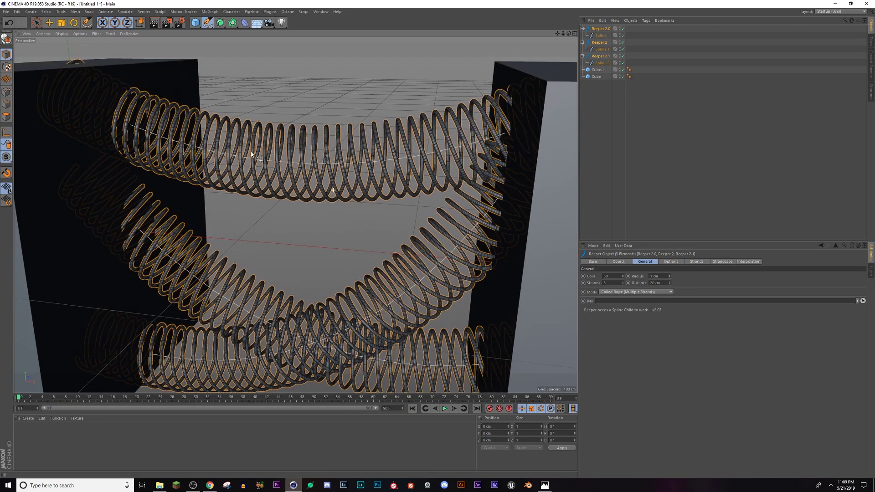
{"action": "scroll", "coordinate": [401, 221], "scroll_direction": "down", "scroll_amount": 3}
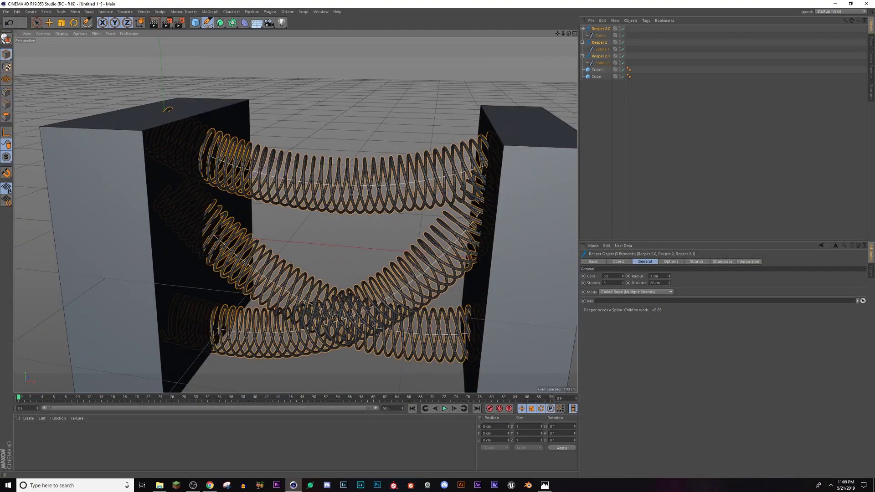
Reduce the strand distance of the three Reeper objects to 1 cm and inspect the twisted ropes up close.
{"action": "left_click_drag", "start_coordinate": [311, 197], "coordinate": [341, 187], "text": "alt"}
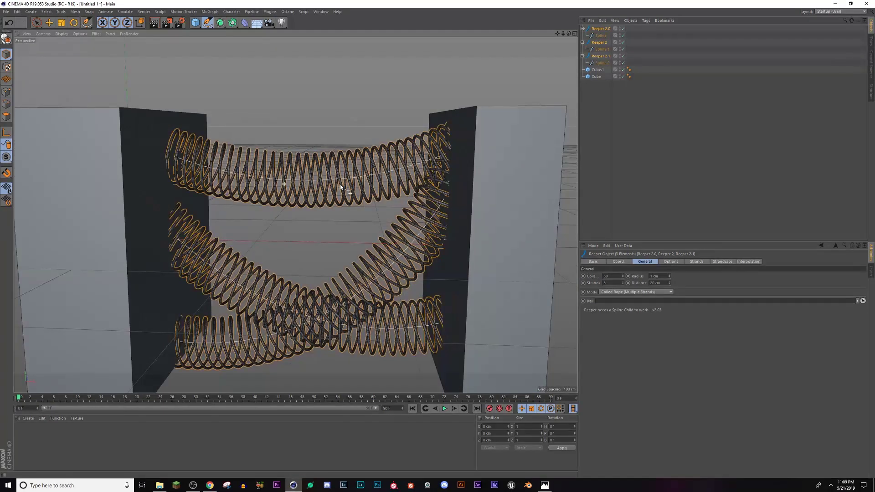
{"action": "left_click_drag", "start_coordinate": [671, 283], "coordinate": [638, 284]}
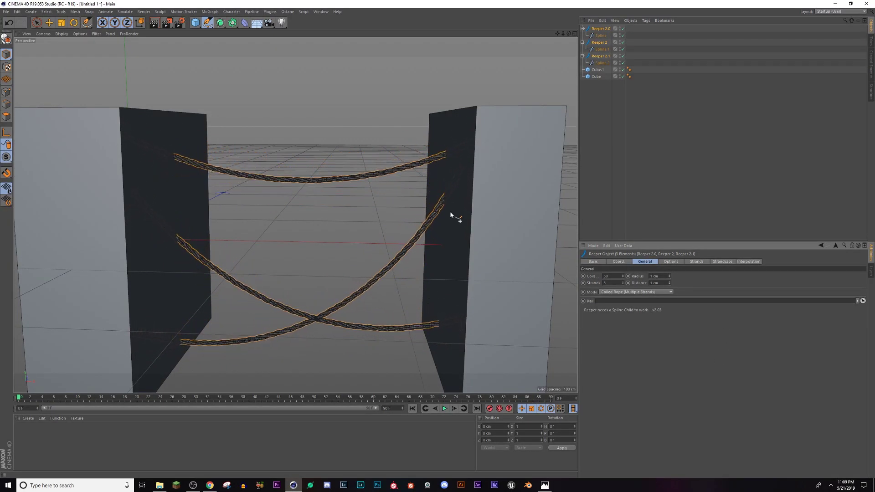
{"action": "scroll", "coordinate": [319, 180], "scroll_direction": "up", "scroll_amount": 5}
{"action": "left_click_drag", "start_coordinate": [317, 178], "coordinate": [276, 208], "text": "alt"}
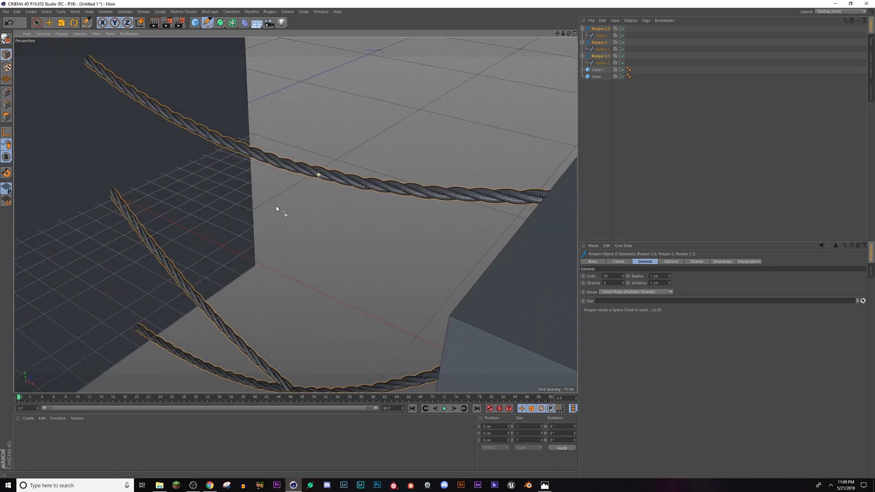
Try 7 strands on the three ropes and restore the strand count to 3.
{"action": "left_click", "coordinate": [623, 282]}
{"action": "left_click", "coordinate": [623, 282]}
{"action": "left_click", "coordinate": [623, 282]}
{"action": "left_click", "coordinate": [623, 281]}
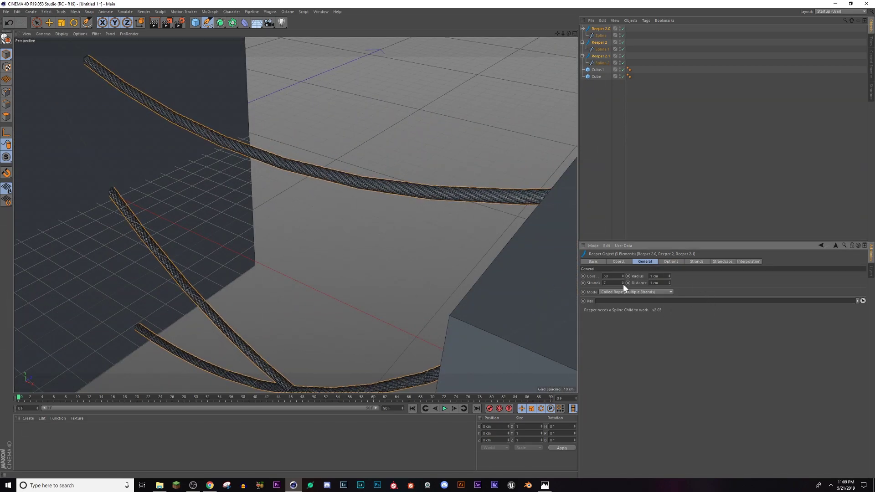
{"action": "left_click", "coordinate": [622, 284]}
{"action": "left_click", "coordinate": [622, 285]}
{"action": "left_click", "coordinate": [623, 284]}
{"action": "left_click", "coordinate": [623, 284]}
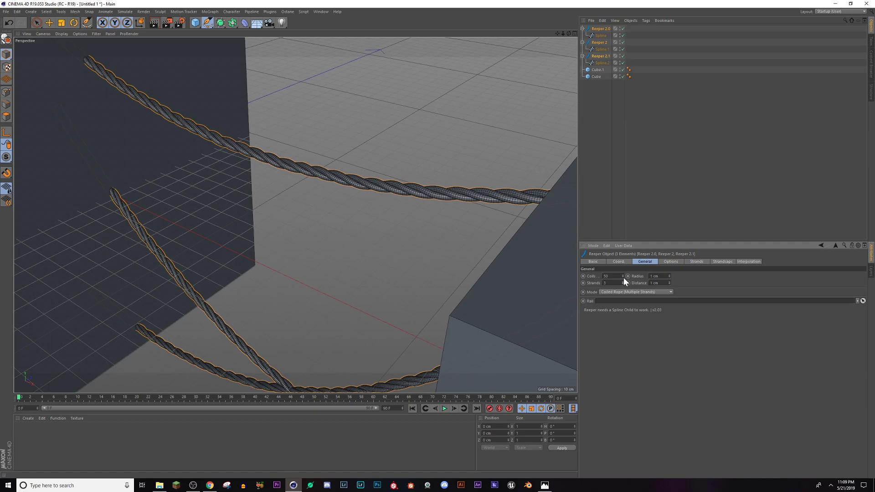
Loosen the twist of the three ropes by setting 15 coils and a strand distance of 2 cm.
{"action": "left_click_drag", "start_coordinate": [624, 277], "coordinate": [601, 278]}
{"action": "left_click_drag", "start_coordinate": [669, 283], "coordinate": [669, 283]}
{"action": "left_click", "coordinate": [669, 283]}
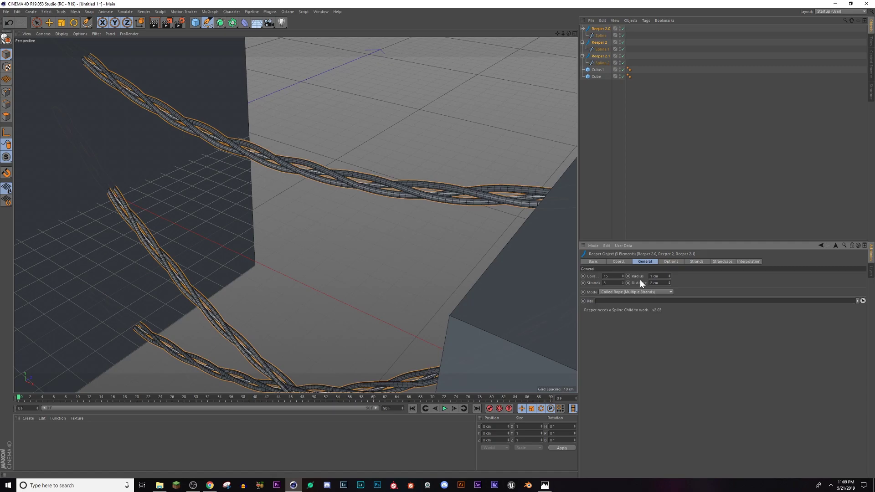
Reduce the three ropes to 2 strands, a lower coil count and a 1 cm strand distance, and compare them with the alley reference image.
{"action": "left_click_drag", "start_coordinate": [319, 198], "coordinate": [381, 174], "text": "alt"}
{"action": "left_click", "coordinate": [623, 285]}
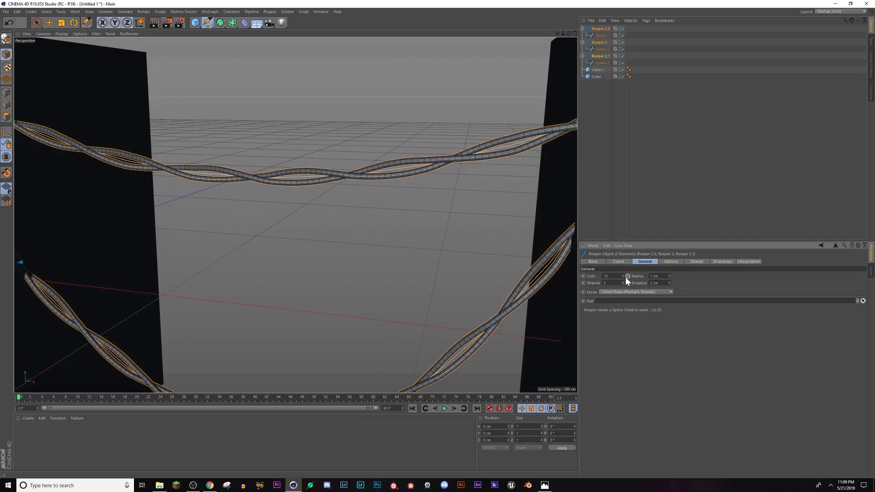
{"action": "mouse_move", "coordinate": [623, 276]}
{"action": "left_mouse_down"}
{"action": "mouse_move", "coordinate": [622, 284]}
{"action": "mouse_move", "coordinate": [670, 283]}
{"action": "left_mouse_up"}
{"action": "left_click_drag", "start_coordinate": [429, 274], "coordinate": [350, 215], "text": "alt"}
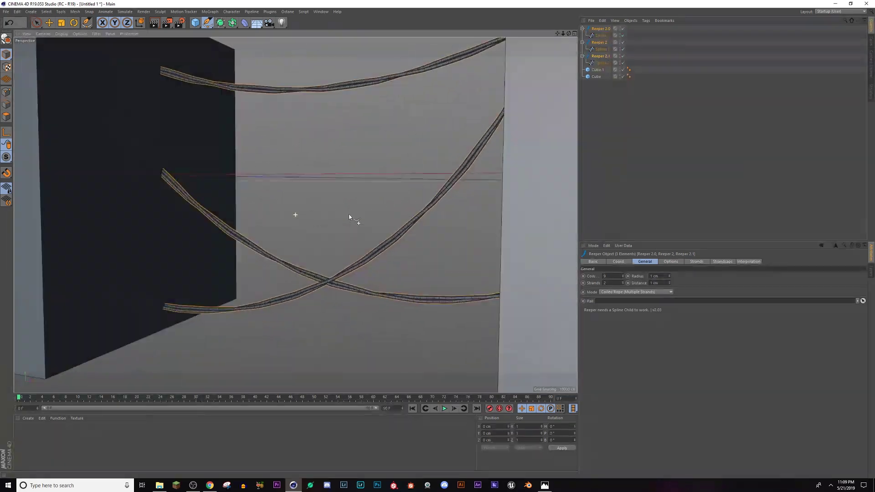
{"action": "left_click", "coordinate": [546, 485]}
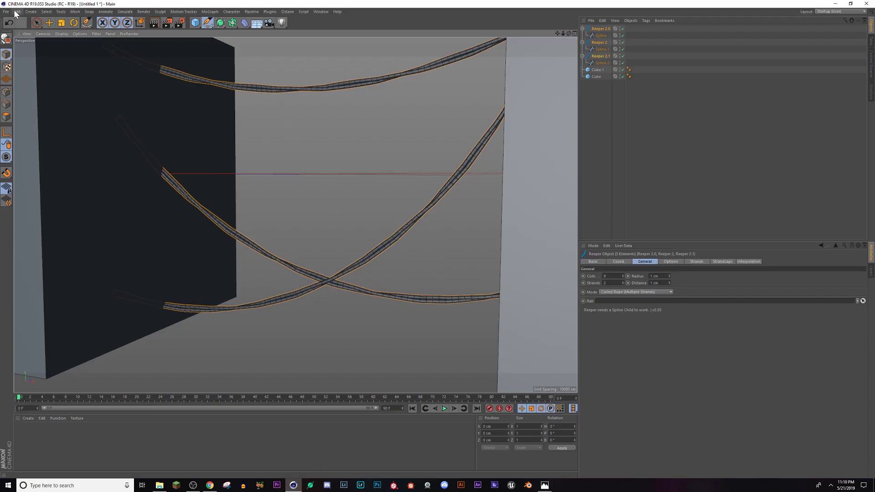
Create a new empty project and display all four viewports.
{"action": "left_click", "coordinate": [7, 12]}
{"action": "left_click", "coordinate": [12, 21]}
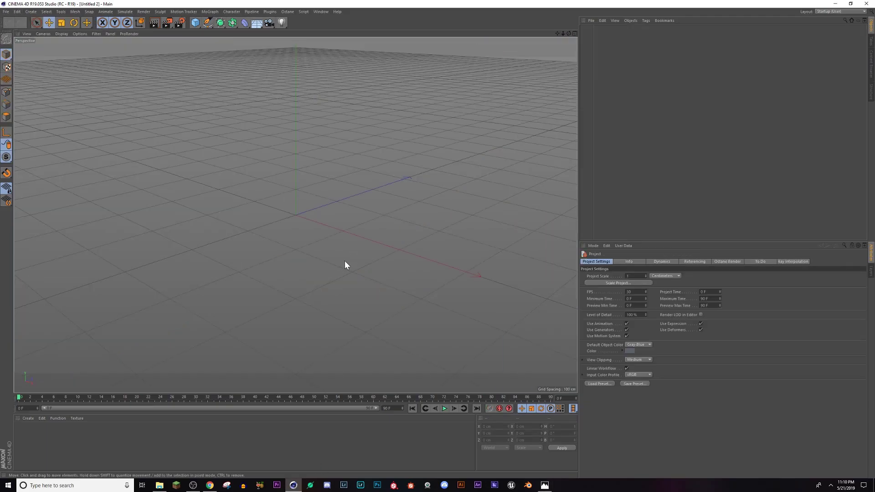
{"action": "left_click", "coordinate": [208, 22]}
{"action": "left_click", "coordinate": [573, 34]}
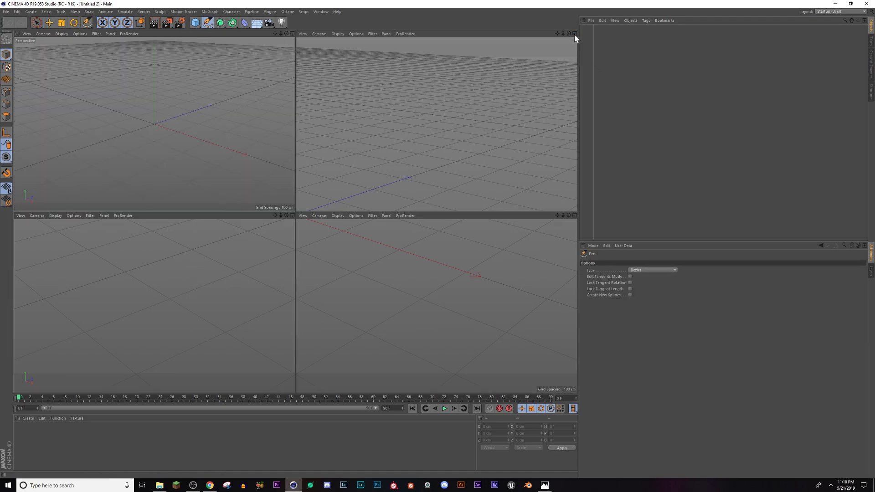
{"action": "scroll", "coordinate": [459, 226], "scroll_direction": "down", "scroll_amount": 1}
{"action": "scroll", "coordinate": [226, 273], "scroll_direction": "down", "scroll_amount": 1}
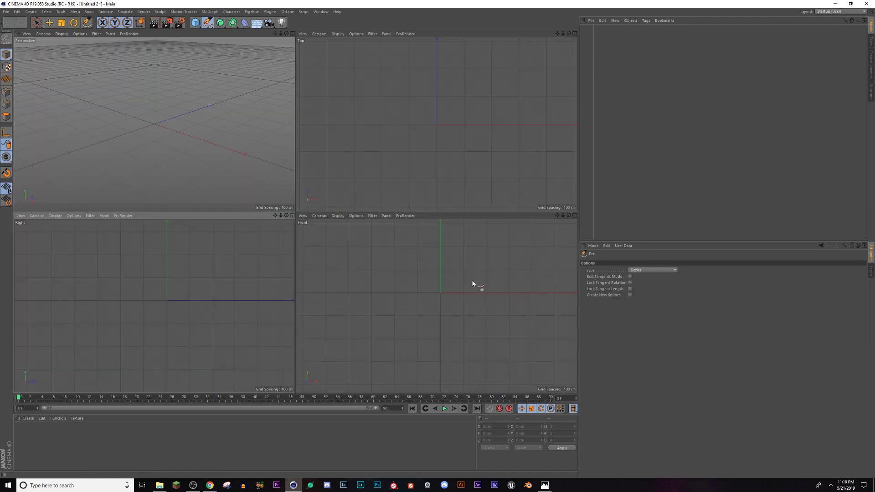
{"action": "scroll", "coordinate": [565, 246], "scroll_direction": "down", "scroll_amount": 1}
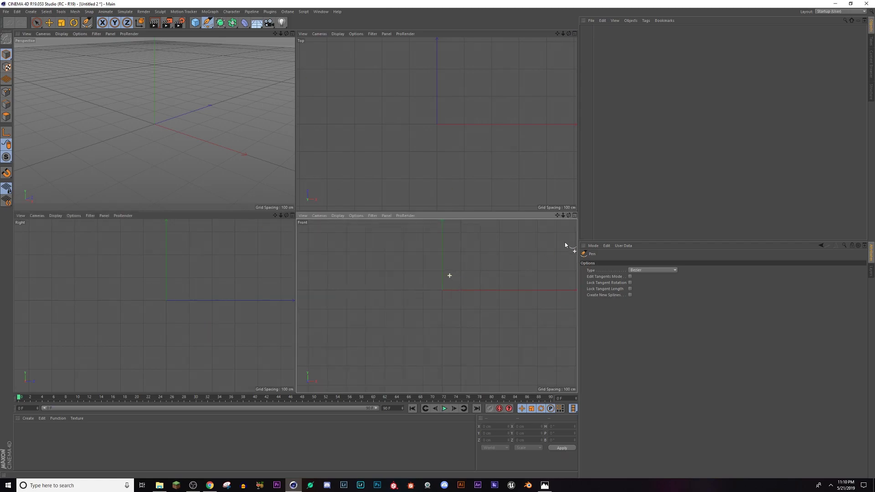
{"action": "left_click", "coordinate": [575, 215]}
{"action": "scroll", "coordinate": [429, 249], "scroll_direction": "down", "scroll_amount": 2}
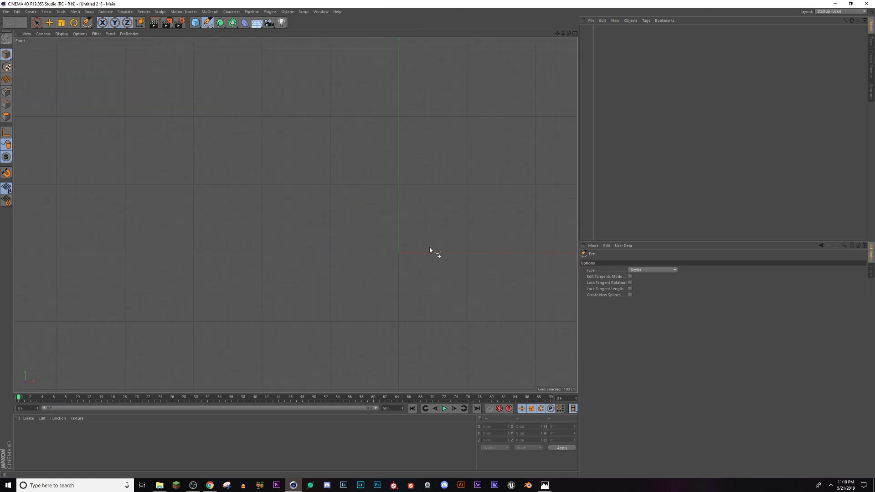
{"action": "middle_click_drag", "start_coordinate": [445, 196], "coordinate": [372, 204], "text": "alt"}
{"action": "left_click", "coordinate": [572, 34]}
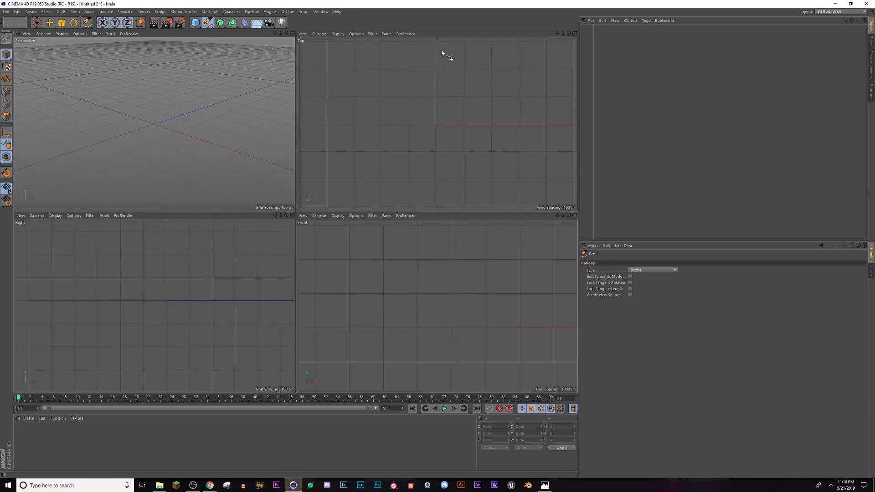
Add a default cube and raise it about 61.5 cm along Y.
{"action": "left_click", "coordinate": [192, 24]}
{"action": "left_click", "coordinate": [49, 23]}
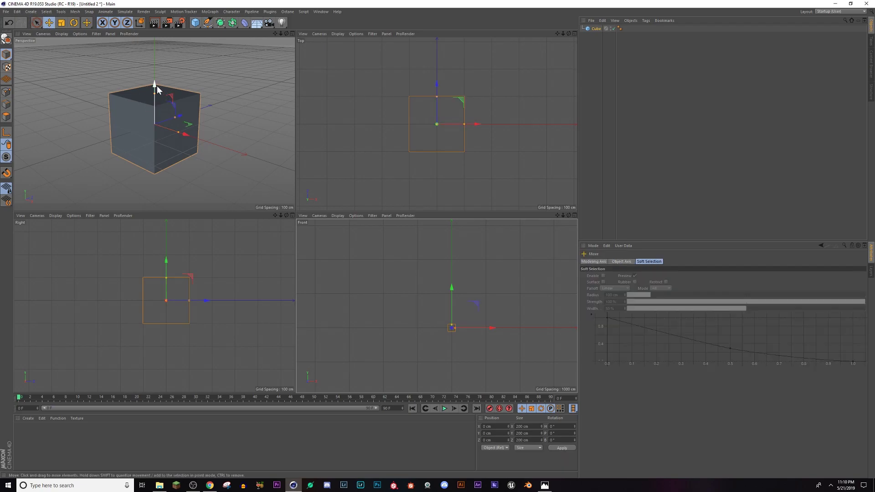
{"action": "left_click_drag", "start_coordinate": [156, 86], "coordinate": [159, 64]}
{"action": "left_click", "coordinate": [62, 34]}
{"action": "left_click", "coordinate": [109, 50]}
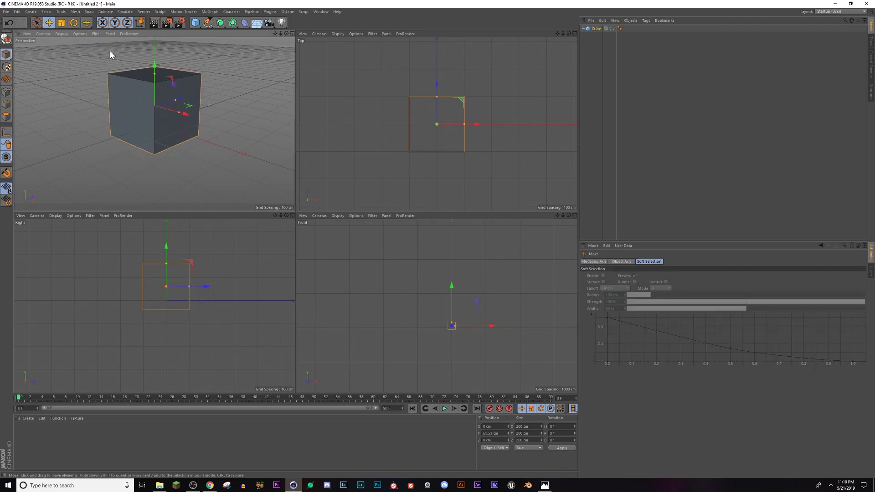
Draw a stepped pipe path about 150 by 148 cm with the Pen within the cube's outline in the Front view, including one slanted segment.
{"action": "scroll", "coordinate": [456, 324], "scroll_direction": "up", "scroll_amount": 8}
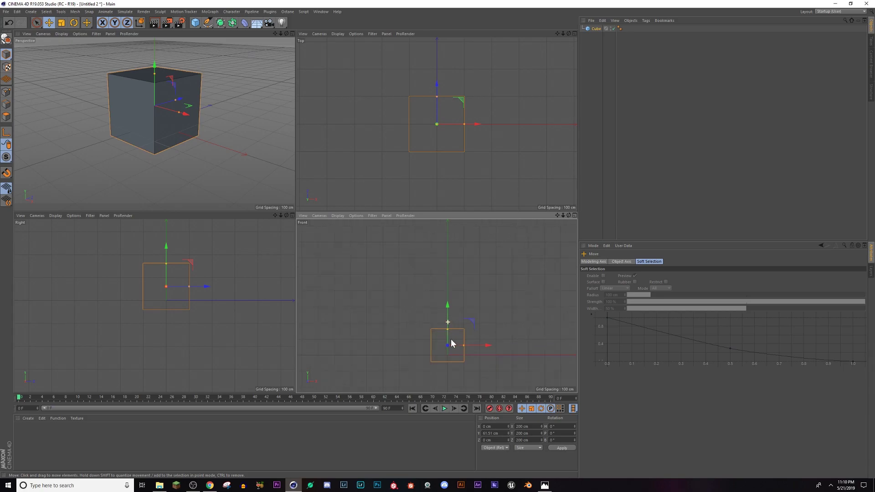
{"action": "left_click", "coordinate": [575, 215]}
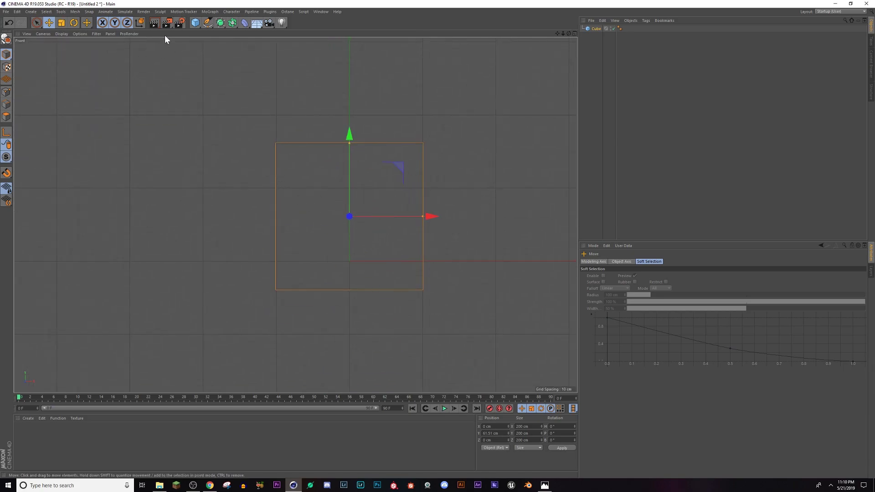
{"action": "left_click", "coordinate": [208, 22]}
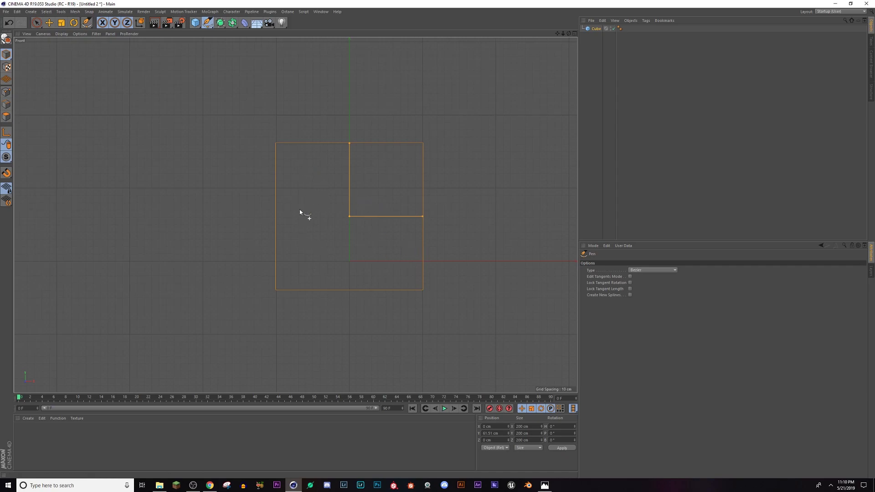
{"action": "left_click", "coordinate": [292, 173]}
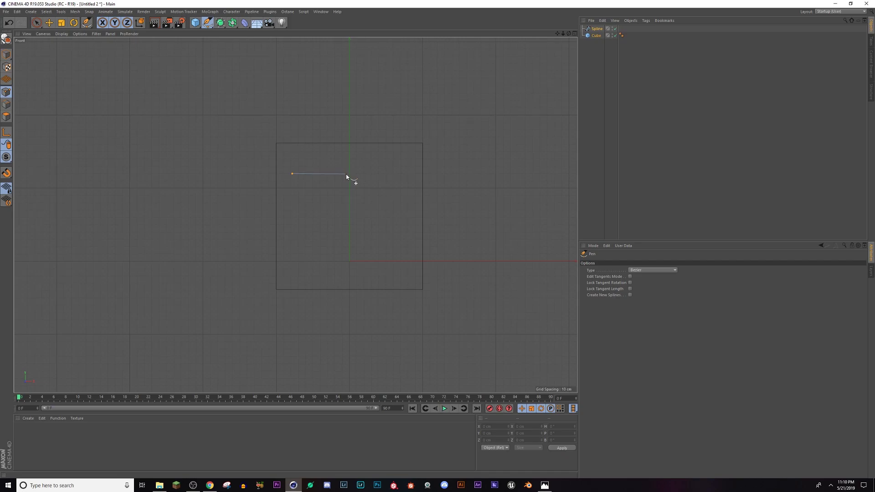
{"action": "left_click", "coordinate": [346, 174]}
{"action": "left_click", "coordinate": [346, 227]}
{"action": "left_click", "coordinate": [401, 282]}
Round the five corner points of the pipe path with a Chamfer radius of about 4.9 cm.
{"action": "scroll", "coordinate": [477, 172], "scroll_direction": "up", "scroll_amount": 5}
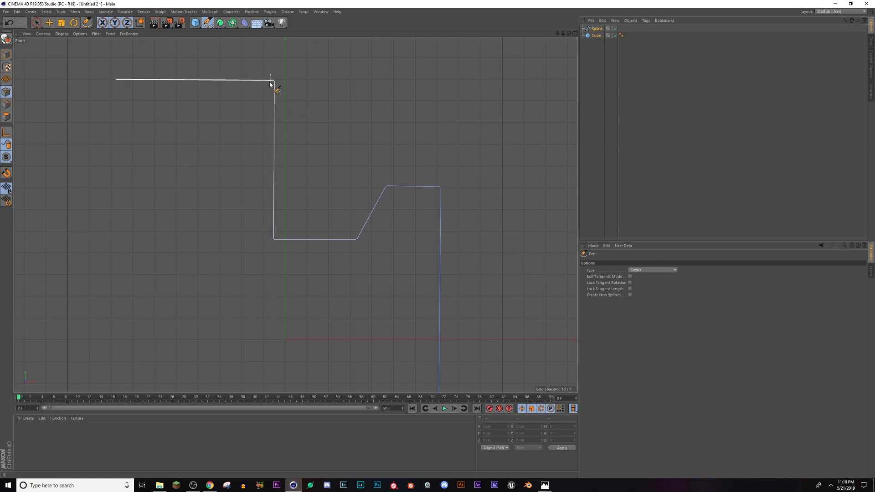
{"action": "left_click", "coordinate": [48, 23]}
{"action": "left_click", "coordinate": [37, 23]}
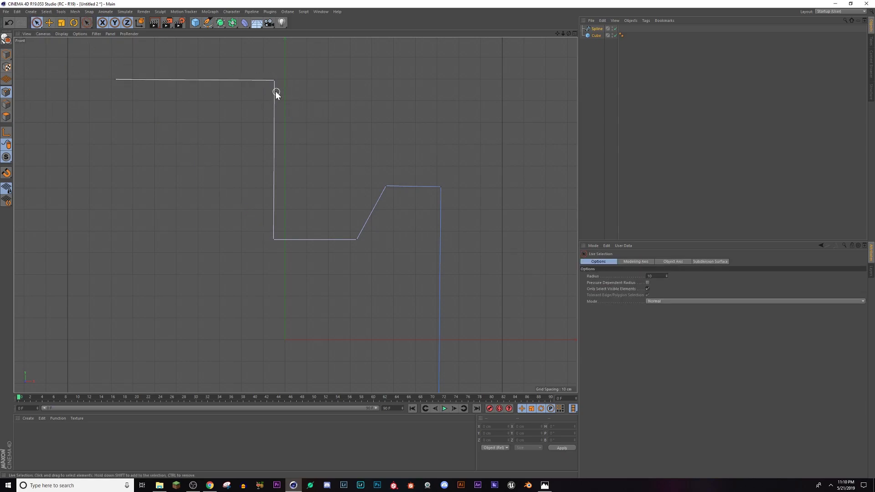
{"action": "left_click", "coordinate": [274, 80]}
{"action": "left_click", "coordinate": [281, 252]}
{"action": "left_click_drag", "start_coordinate": [401, 186], "coordinate": [428, 187], "text": "shift"}
{"action": "left_click", "coordinate": [441, 187], "text": "shift"}
{"action": "scroll", "coordinate": [380, 314], "scroll_direction": "down", "scroll_amount": 4}
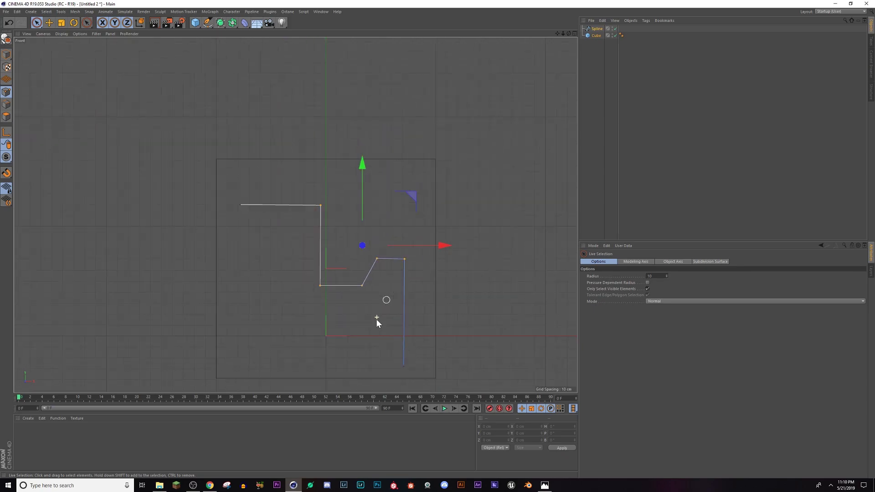
{"action": "middle_click_drag", "start_coordinate": [389, 347], "coordinate": [396, 304], "text": "alt"}
{"action": "scroll", "coordinate": [371, 274], "scroll_direction": "up", "scroll_amount": 7}
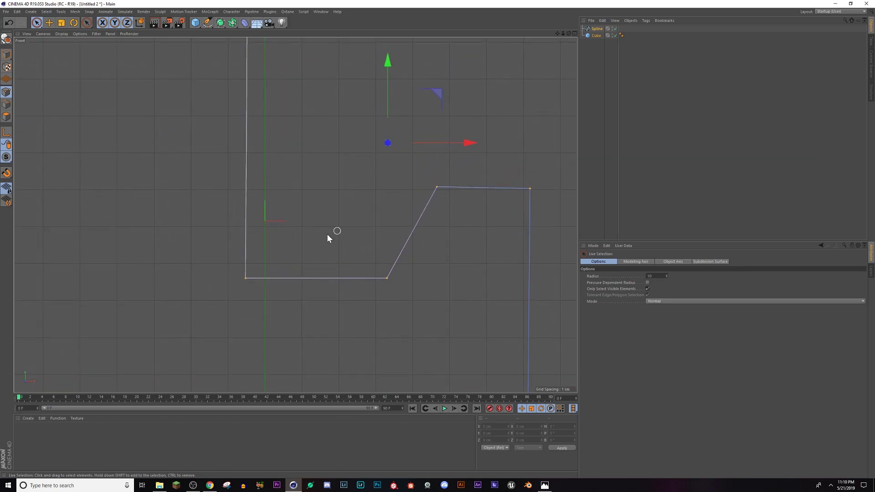
{"action": "left_click", "coordinate": [547, 486]}
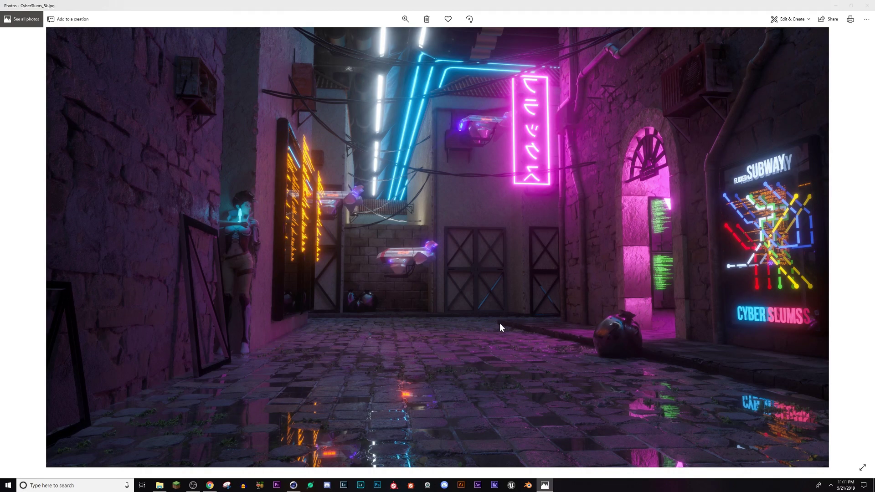
{"action": "key", "text": "alt+Tab"}
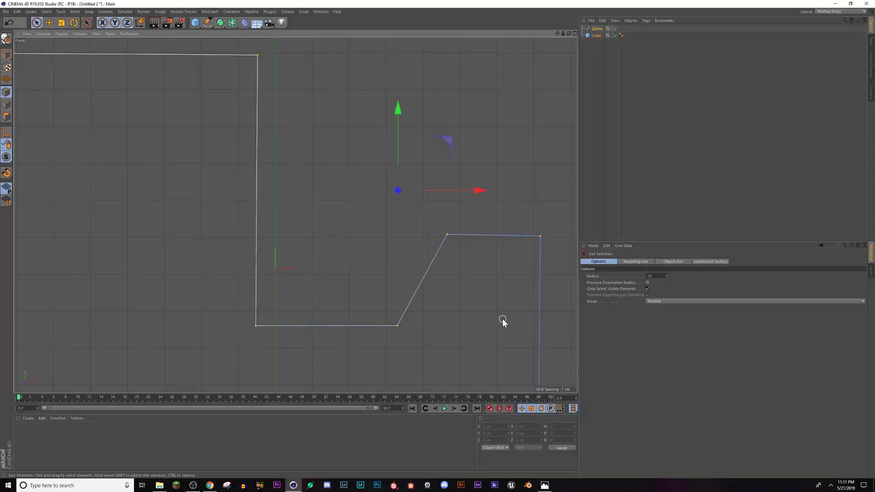
{"action": "right_click", "coordinate": [256, 327]}
{"action": "left_click", "coordinate": [271, 403]}
{"action": "left_click_drag", "start_coordinate": [236, 357], "coordinate": [267, 360]}
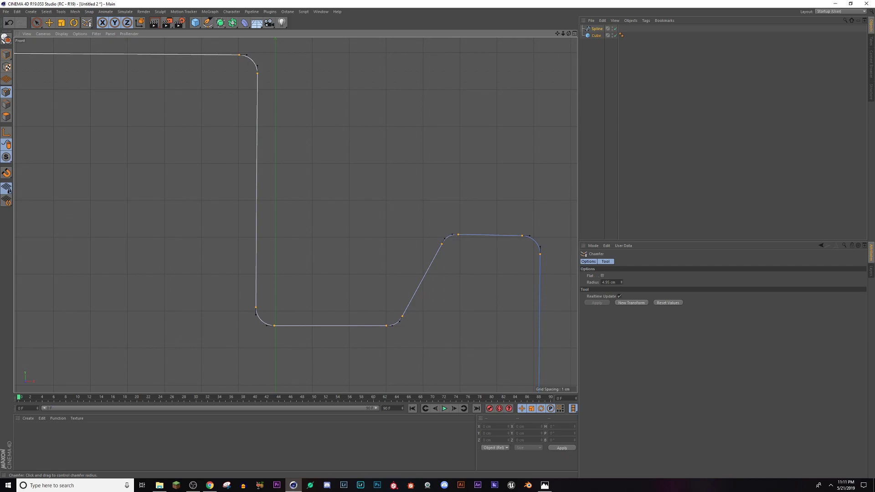
{"action": "mouse_move", "coordinate": [274, 361]}
{"action": "left_mouse_down"}
{"action": "mouse_move", "coordinate": [262, 360]}
{"action": "mouse_move", "coordinate": [276, 359]}
{"action": "left_mouse_up"}
{"action": "scroll", "coordinate": [263, 354], "scroll_direction": "down", "scroll_amount": 3}
{"action": "scroll", "coordinate": [312, 348], "scroll_direction": "up", "scroll_amount": 4}
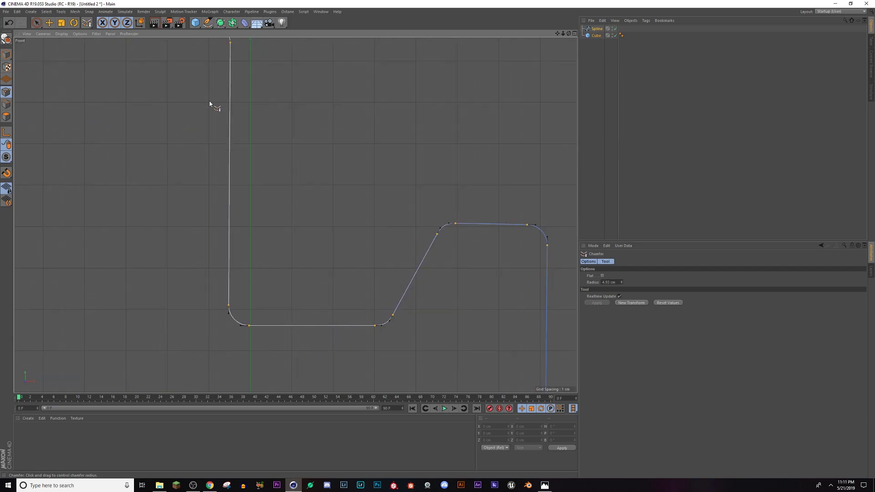
Add a circle spline, nest it under a new Sweep object and set the circle's radius to 10 cm.
{"action": "left_click", "coordinate": [7, 55]}
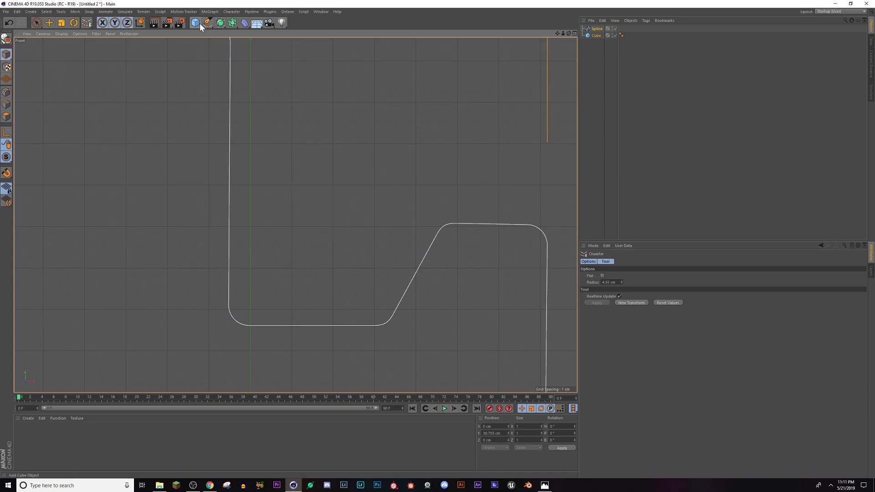
{"action": "left_click", "coordinate": [207, 22]}
{"action": "left_click", "coordinate": [291, 49]}
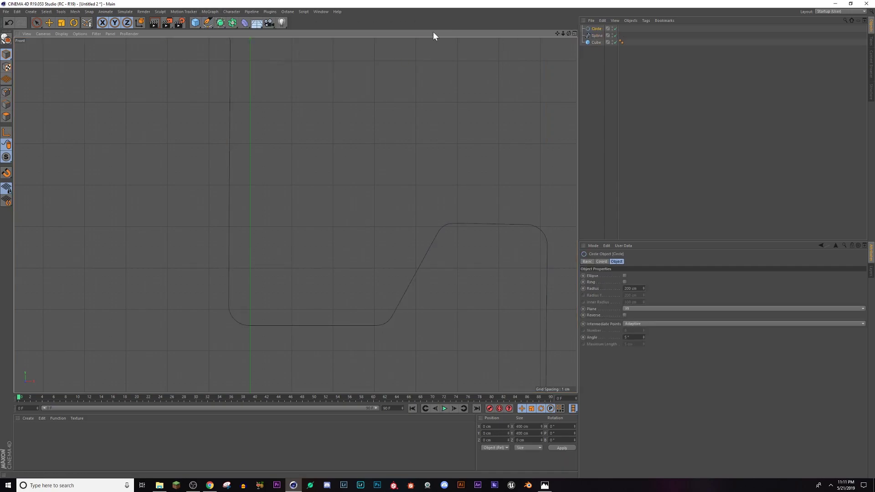
{"action": "left_click", "coordinate": [220, 25]}
{"action": "left_click", "coordinate": [233, 59]}
{"action": "left_click_drag", "start_coordinate": [596, 35], "coordinate": [593, 29]}
{"action": "left_click_drag", "start_coordinate": [638, 288], "coordinate": [550, 300]}
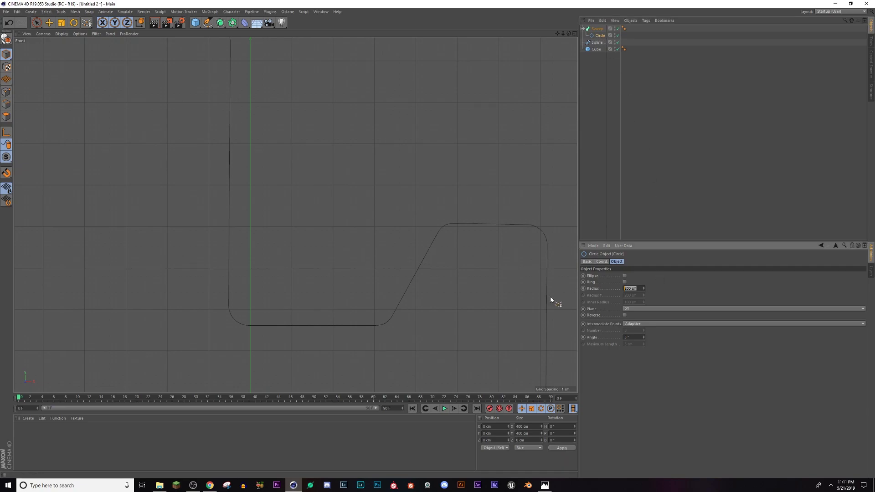
{"action": "type", "text": "10"}
{"action": "key", "text": "Return"}
Move the pipe path spline about 100 cm along Z onto the cube's face in the Perspective view.
{"action": "middle_click", "coordinate": [360, 40]}
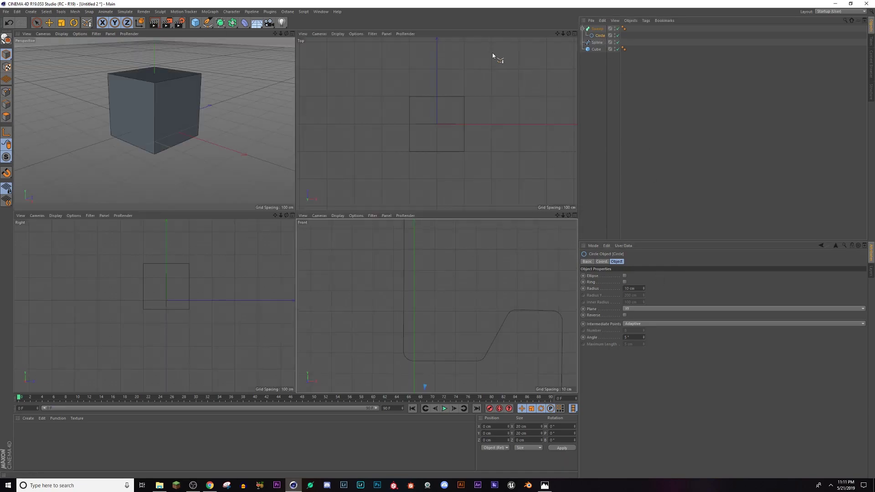
{"action": "left_click", "coordinate": [292, 34]}
{"action": "left_click_drag", "start_coordinate": [324, 159], "coordinate": [531, 132], "text": "alt"}
{"action": "left_click", "coordinate": [598, 42]}
{"action": "scroll", "coordinate": [396, 205], "scroll_direction": "down", "scroll_amount": 8}
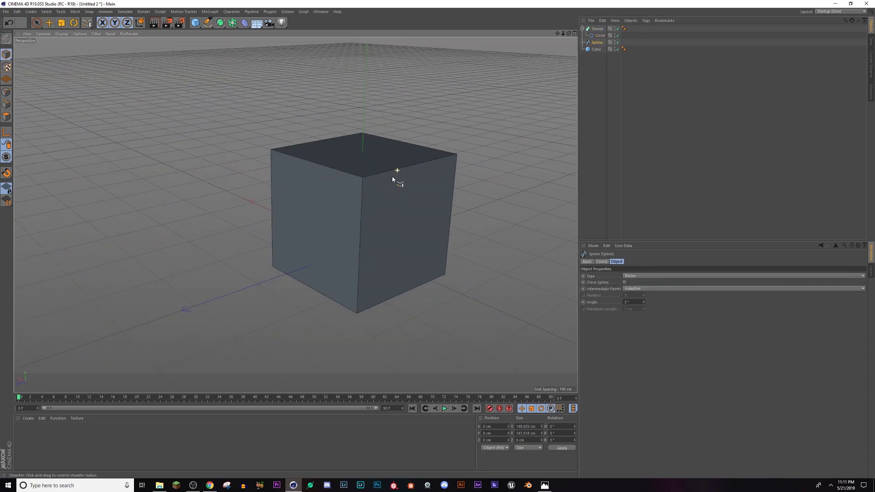
{"action": "left_click", "coordinate": [49, 22]}
{"action": "left_click_drag", "start_coordinate": [264, 234], "coordinate": [240, 239]}
{"action": "scroll", "coordinate": [326, 192], "scroll_direction": "up", "scroll_amount": 6}
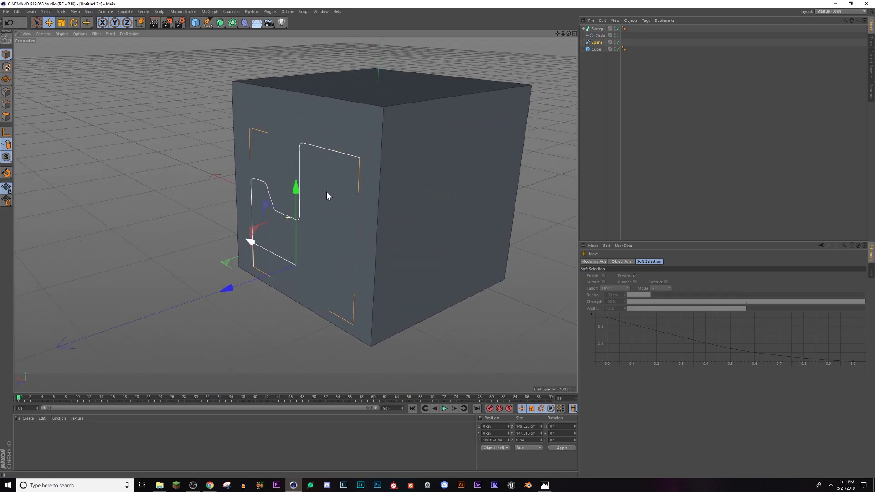
{"action": "left_click_drag", "start_coordinate": [327, 192], "coordinate": [319, 192], "text": "alt"}
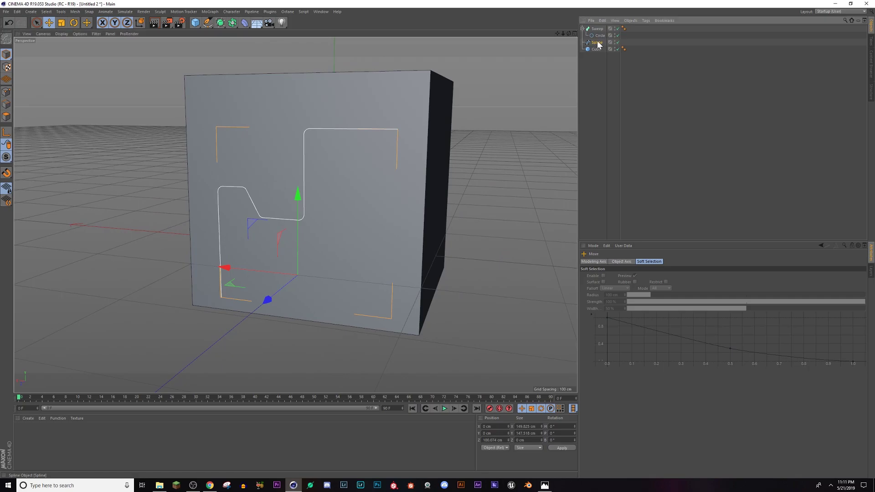
Nest the path spline under the Sweep below the circle to generate the pipe, and review the circle and Sweep settings.
{"action": "left_click_drag", "start_coordinate": [599, 40], "coordinate": [602, 40]}
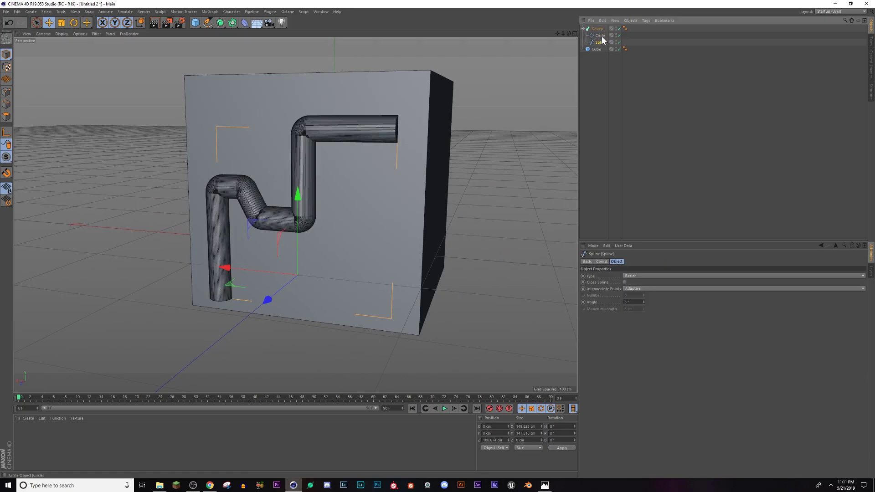
{"action": "left_click_drag", "start_coordinate": [313, 140], "coordinate": [360, 158], "text": "alt"}
{"action": "left_click", "coordinate": [600, 36]}
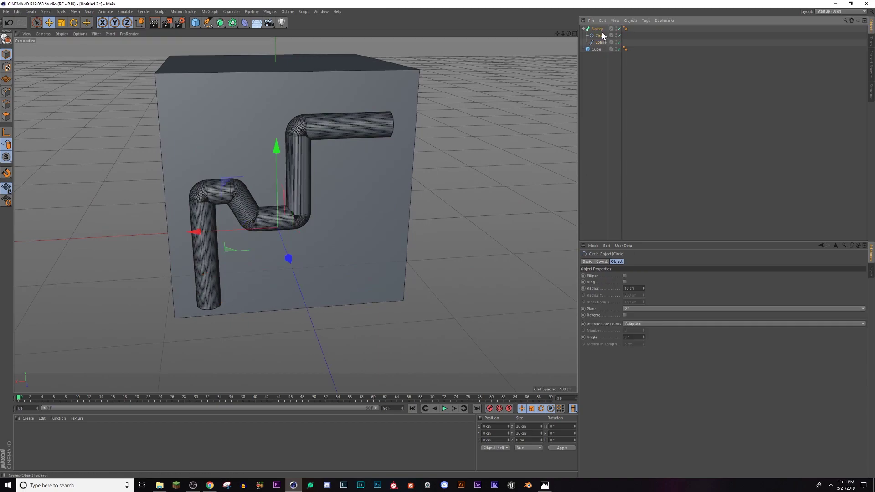
{"action": "left_click", "coordinate": [596, 29]}
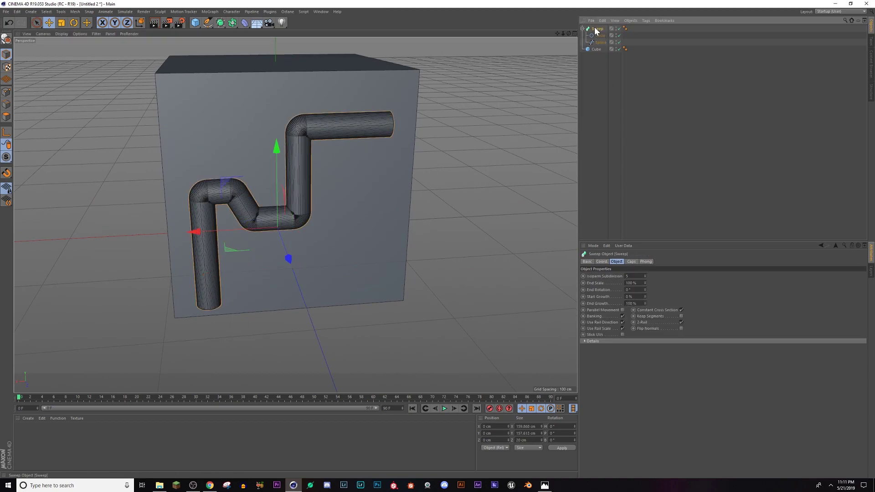
Set the circle profile's plane to ZY and inspect the swept pipe from the side.
{"action": "left_click", "coordinate": [599, 36]}
{"action": "left_click", "coordinate": [634, 309]}
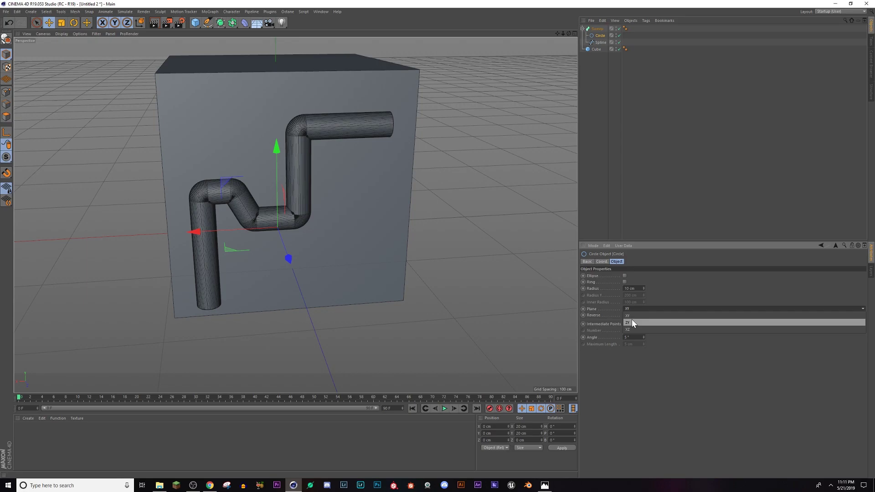
{"action": "left_click", "coordinate": [634, 322]}
{"action": "left_click_drag", "start_coordinate": [319, 162], "coordinate": [378, 145], "text": "alt"}
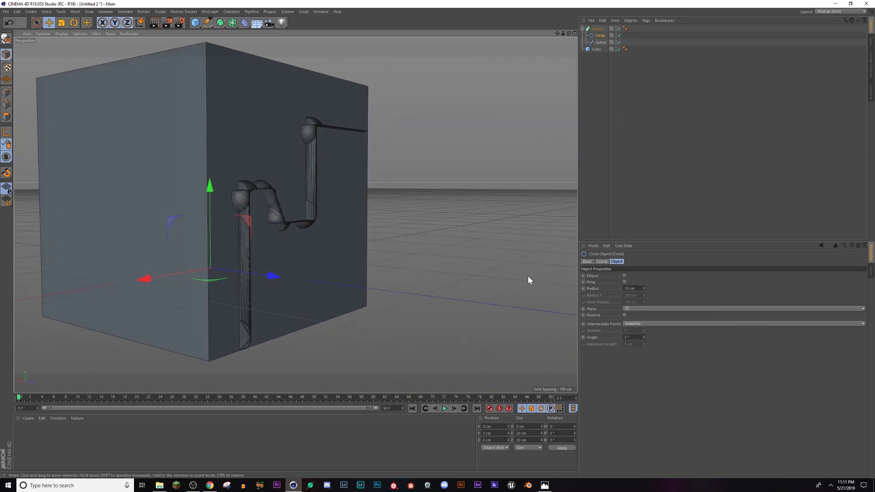
Set the circle profile's plane to XY and its radius to 5 cm.
{"action": "left_click", "coordinate": [644, 309]}
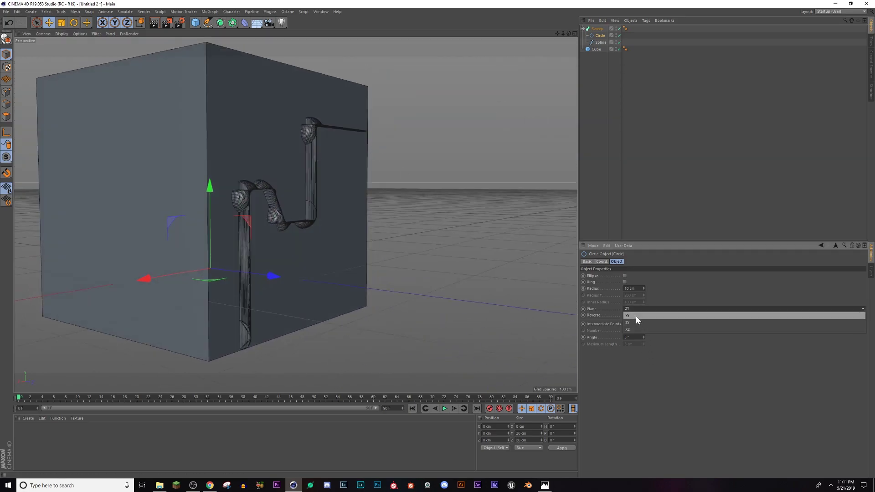
{"action": "left_click", "coordinate": [636, 316]}
{"action": "left_click_drag", "start_coordinate": [258, 206], "coordinate": [392, 214], "text": "alt"}
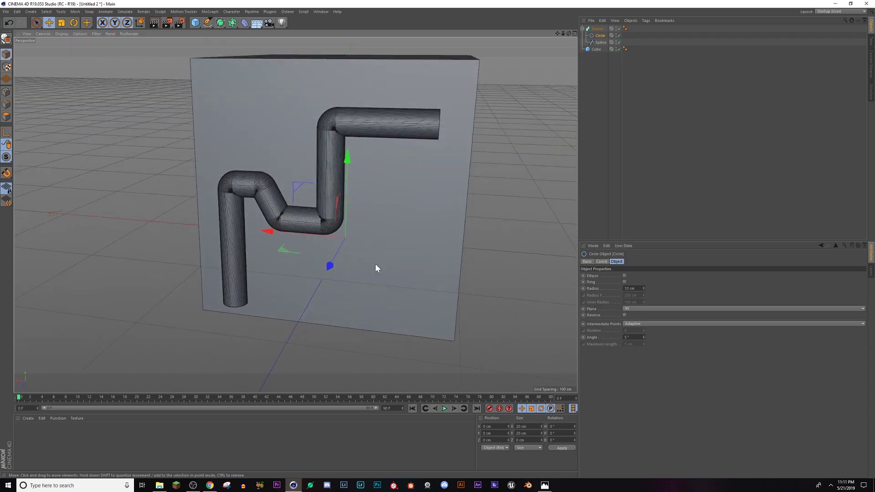
{"action": "left_click_drag", "start_coordinate": [403, 137], "coordinate": [355, 109], "text": "alt"}
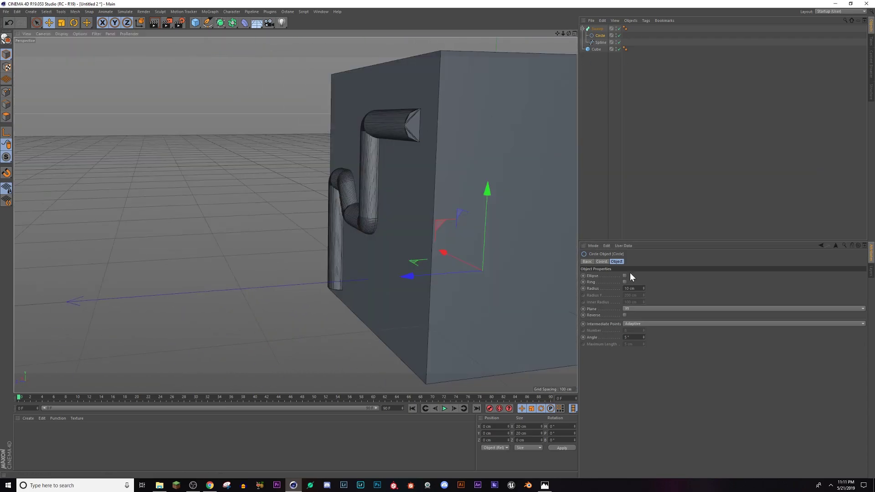
{"action": "left_click", "coordinate": [633, 289]}
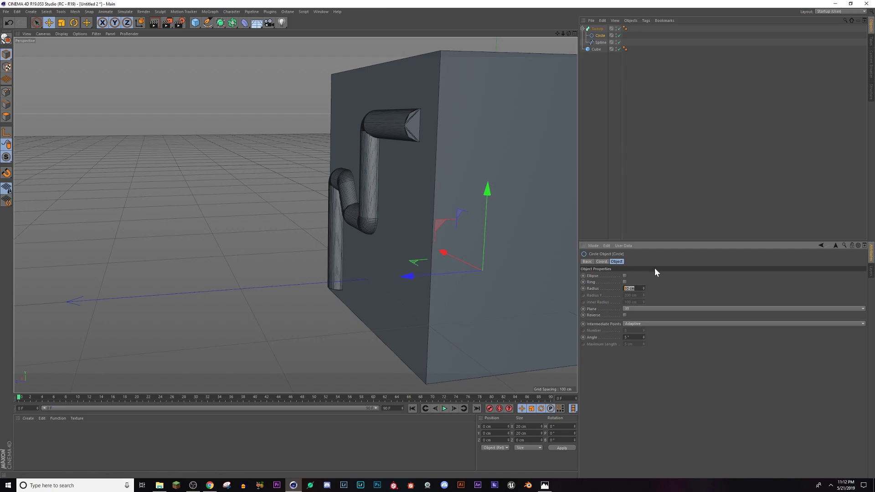
{"action": "key", "text": "Return"}
{"action": "type", "text": "5"}
{"action": "key", "text": "Return"}
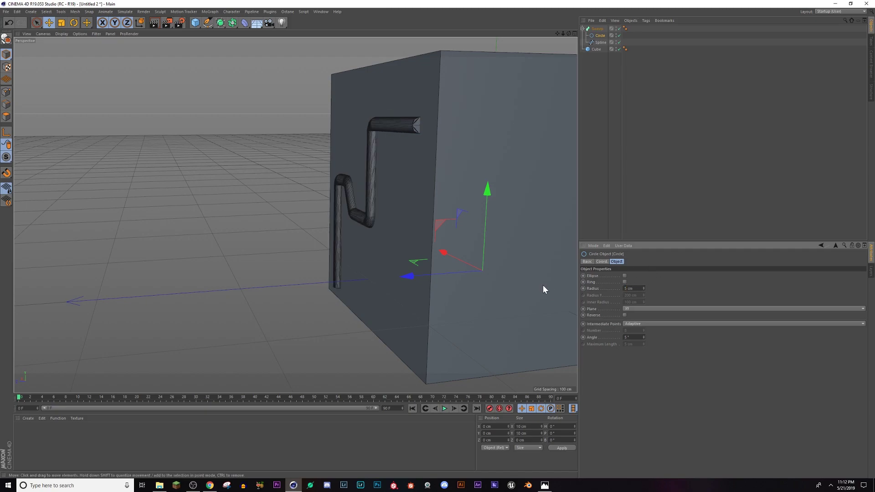
Move the whole Sweep pipe about 4.5 cm along Z, outward from the cube's face.
{"action": "scroll", "coordinate": [312, 144], "scroll_direction": "up", "scroll_amount": 3}
{"action": "scroll", "coordinate": [363, 215], "scroll_direction": "up", "scroll_amount": 3}
{"action": "left_click_drag", "start_coordinate": [362, 215], "coordinate": [443, 243], "text": "alt"}
{"action": "left_click_drag", "start_coordinate": [344, 318], "coordinate": [638, 103]}
{"action": "left_click", "coordinate": [597, 29]}
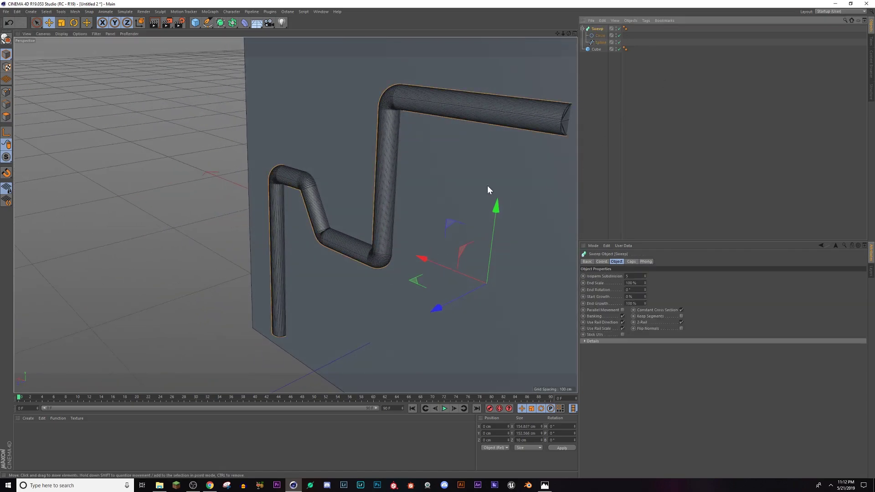
{"action": "left_click_drag", "start_coordinate": [438, 305], "coordinate": [428, 309]}
{"action": "left_click_drag", "start_coordinate": [366, 286], "coordinate": [379, 245], "text": "alt"}
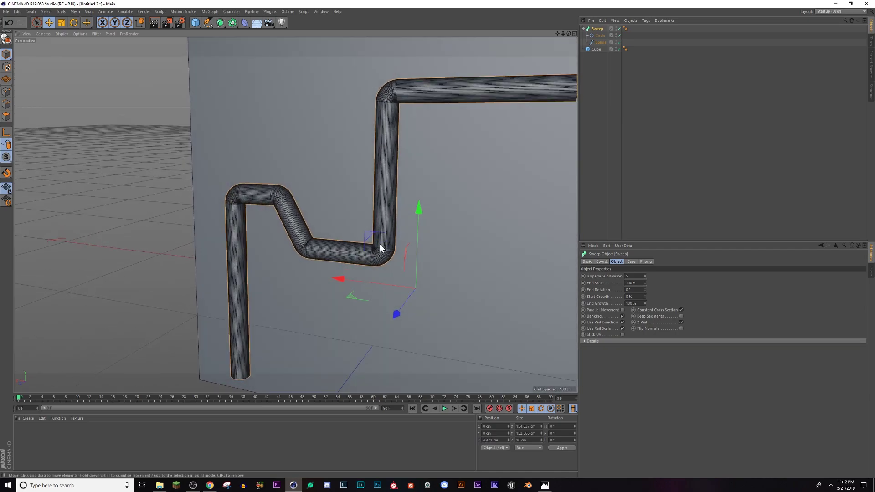
Examine the mesh at the pipe's bends up close and review the path spline's settings.
{"action": "scroll", "coordinate": [316, 248], "scroll_direction": "up", "scroll_amount": 8}
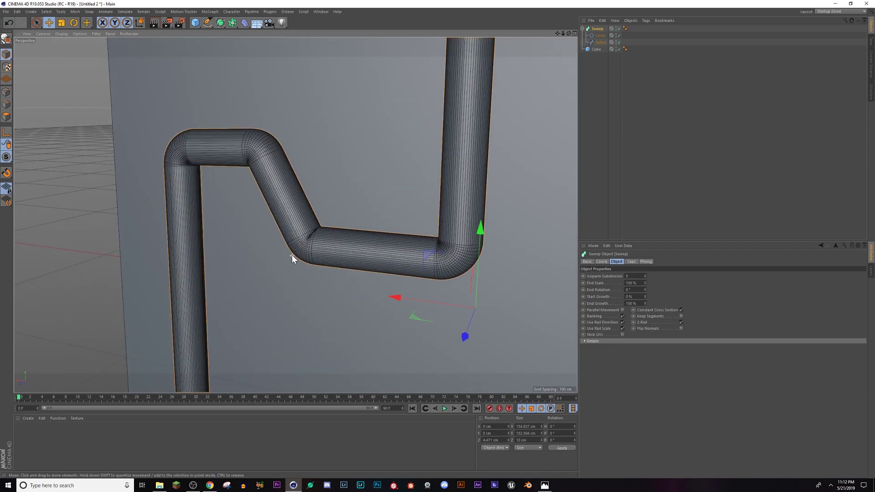
{"action": "left_click_drag", "start_coordinate": [326, 241], "coordinate": [291, 276], "text": "alt"}
{"action": "scroll", "coordinate": [326, 241], "scroll_direction": "up", "scroll_amount": 4}
{"action": "scroll", "coordinate": [306, 251], "scroll_direction": "down", "scroll_amount": 3}
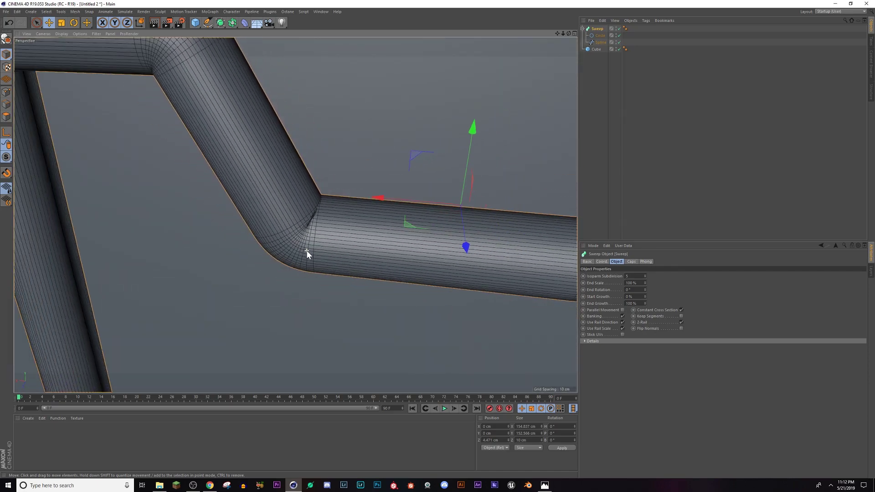
{"action": "left_click", "coordinate": [601, 42]}
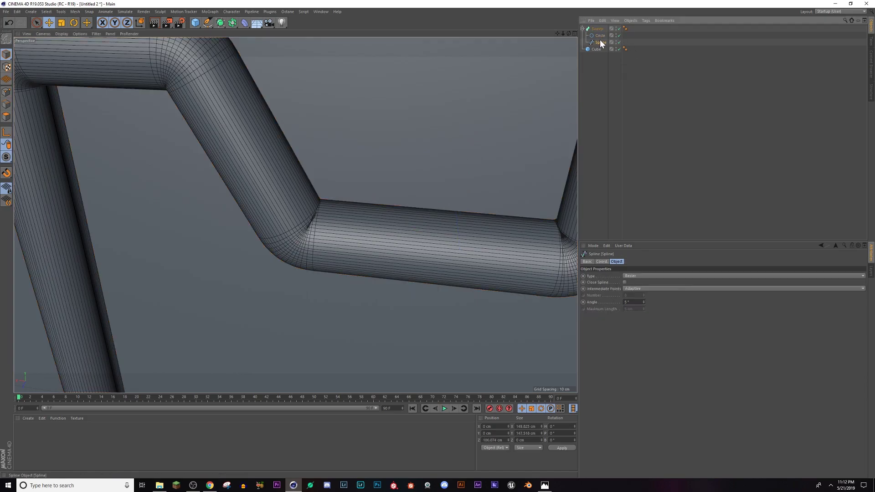
{"action": "left_click_drag", "start_coordinate": [243, 180], "coordinate": [301, 143], "text": "alt"}
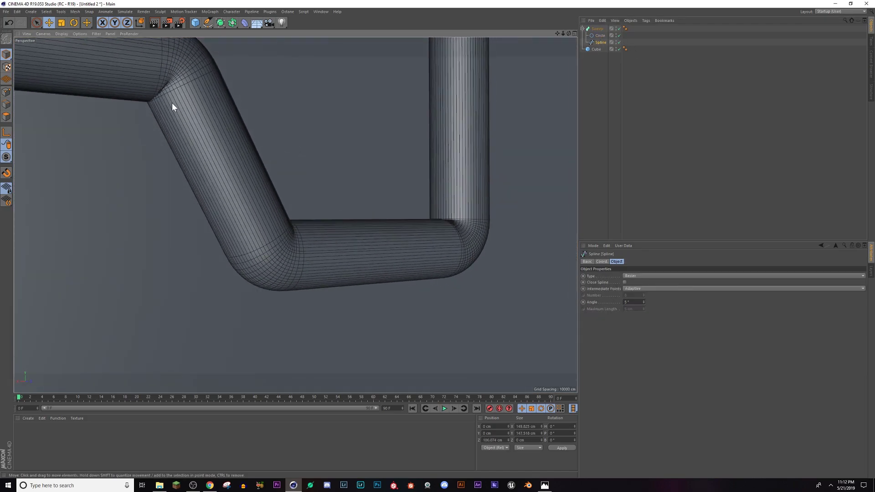
{"action": "left_click_drag", "start_coordinate": [408, 248], "coordinate": [321, 259], "text": "alt"}
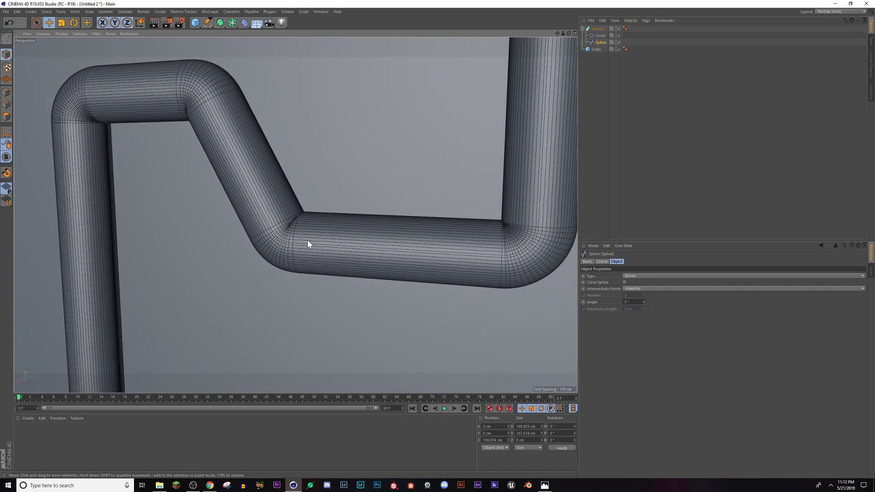
{"action": "mouse_move", "coordinate": [253, 214]}
{"action": "middle_mouse_down", "text": "alt"}
{"action": "mouse_move", "coordinate": [321, 203]}
{"action": "mouse_move", "coordinate": [270, 212]}
{"action": "middle_mouse_up", "text": "alt"}
{"action": "right_click_drag", "start_coordinate": [449, 216], "coordinate": [411, 238], "text": "alt"}
Convert the Sweep and its children to polygons, then merge the pipe and its end caps into a single object.
{"action": "left_click", "coordinate": [589, 27]}
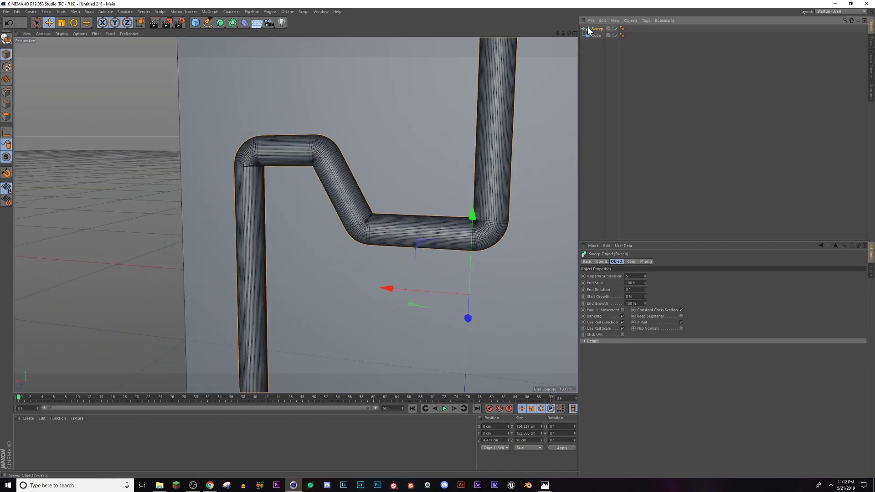
{"action": "right_click", "coordinate": [590, 27]}
{"action": "left_click", "coordinate": [615, 165]}
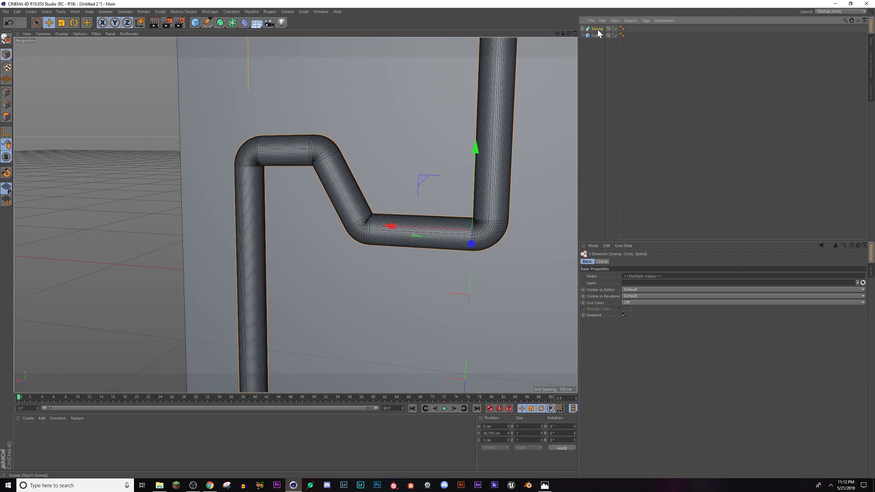
{"action": "right_click", "coordinate": [596, 32]}
{"action": "left_click", "coordinate": [621, 219]}
{"action": "right_click", "coordinate": [589, 29]}
{"action": "left_click", "coordinate": [607, 164]}
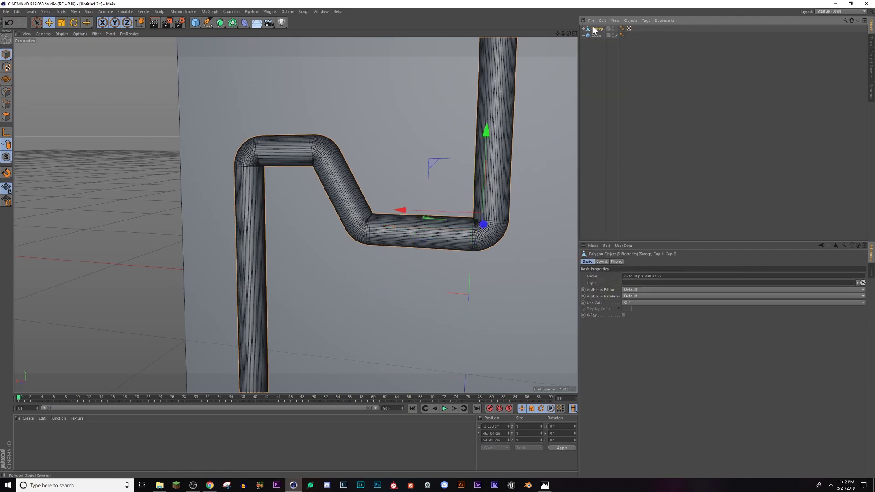
Loop-select all polygon rings of the bend joining the pipe's short upper section to the diagonal section.
{"action": "left_click", "coordinate": [7, 116]}
{"action": "key", "text": "u"}
{"action": "key", "text": "l"}
{"action": "scroll", "coordinate": [324, 158], "scroll_direction": "up", "scroll_amount": 6}
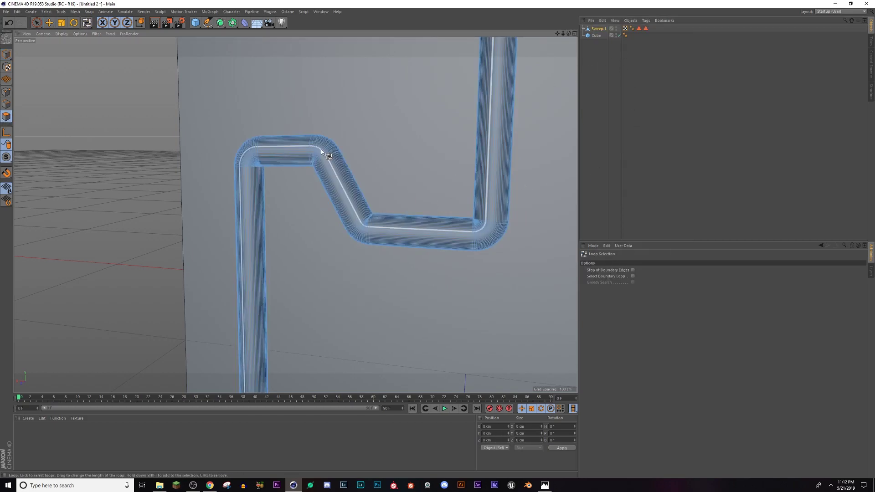
{"action": "scroll", "coordinate": [286, 125], "scroll_direction": "up", "scroll_amount": 2}
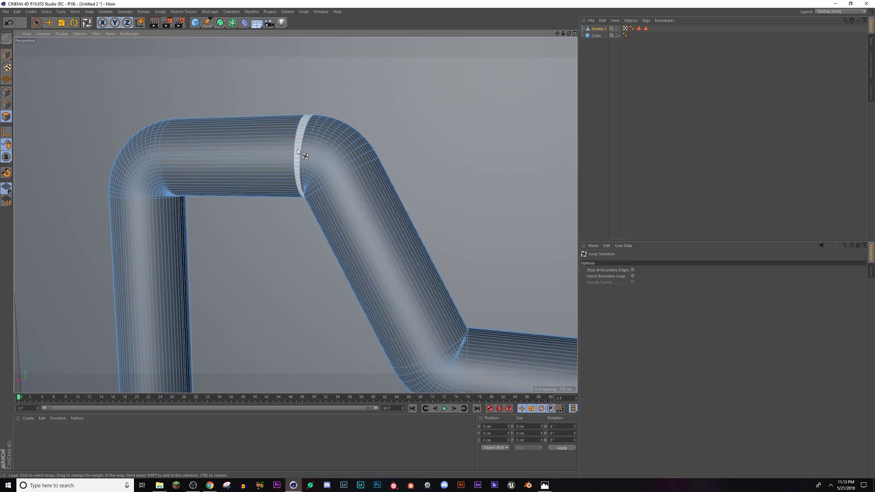
{"action": "left_click", "coordinate": [300, 149]}
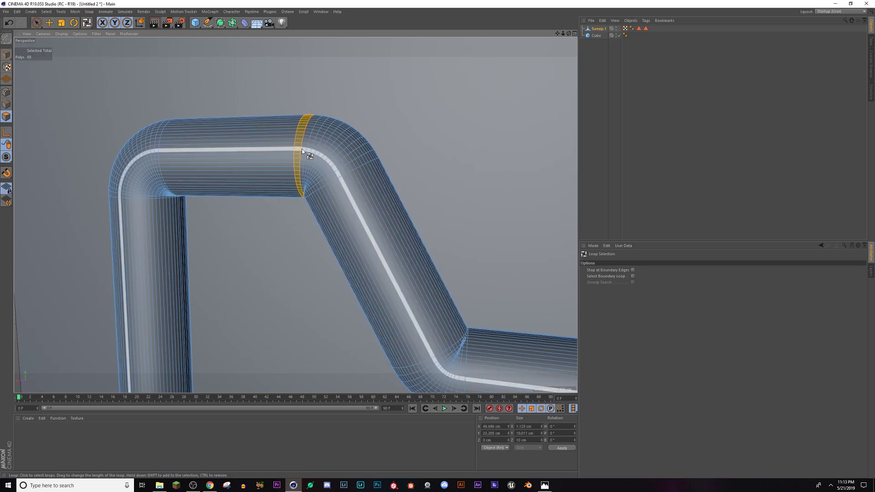
{"action": "left_click", "coordinate": [317, 156], "text": "shift"}
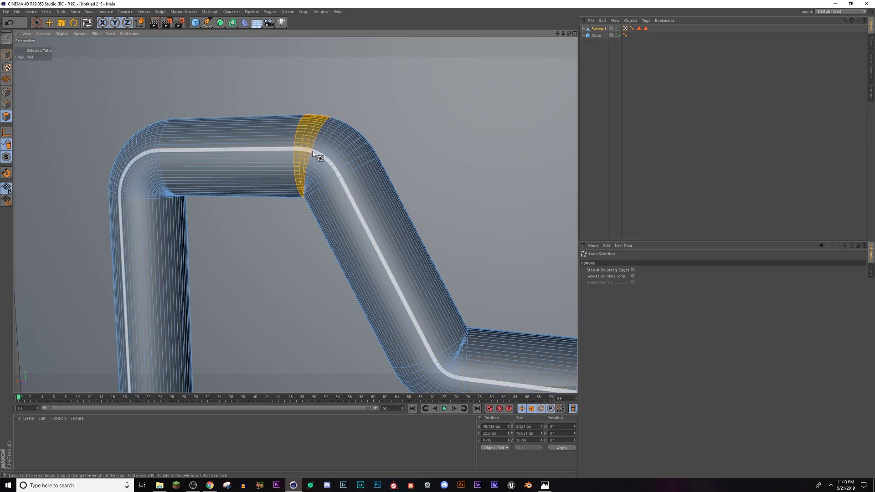
{"action": "left_click_drag", "start_coordinate": [311, 155], "coordinate": [332, 183], "text": "shift"}
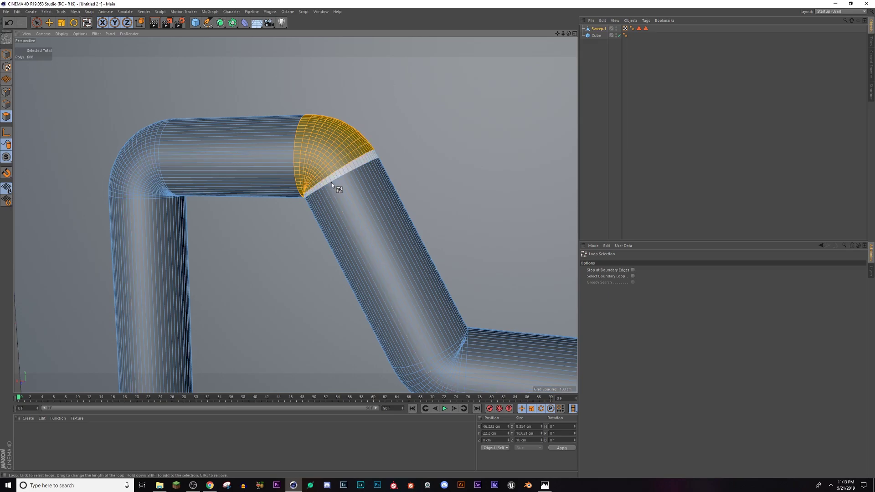
Add all polygon rings of the bend between the diagonal and lower horizontal sections to the loop selection.
{"action": "middle_click_drag", "start_coordinate": [464, 346], "coordinate": [368, 220], "text": "alt"}
{"action": "scroll", "coordinate": [367, 221], "scroll_direction": "up", "scroll_amount": 6}
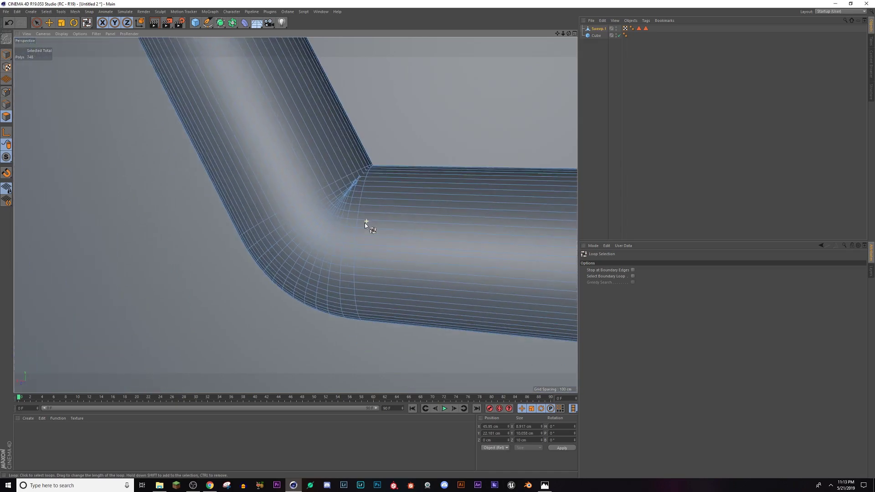
{"action": "left_click", "coordinate": [314, 181], "text": "shift"}
{"action": "left_click", "coordinate": [317, 192], "text": "shift"}
{"action": "left_click", "coordinate": [313, 203], "text": "shift"}
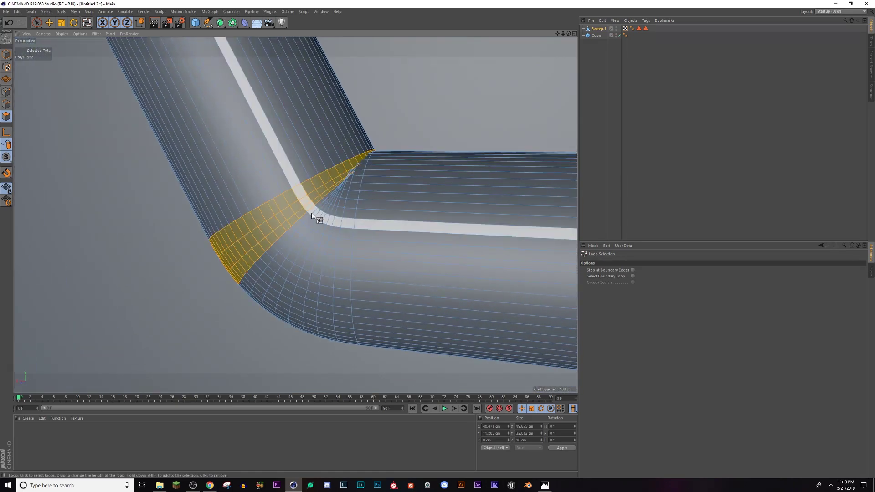
{"action": "left_click", "coordinate": [296, 232], "text": "shift"}
{"action": "left_click", "coordinate": [298, 234], "text": "shift"}
{"action": "left_click", "coordinate": [305, 245], "text": "shift"}
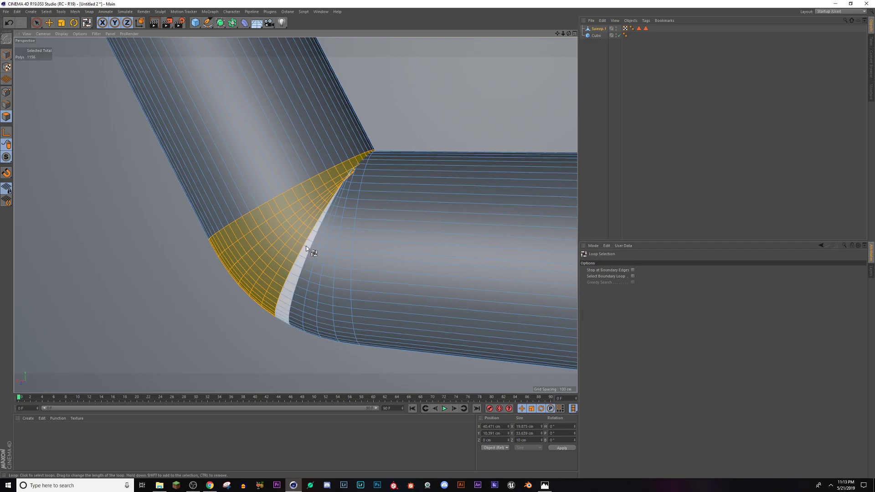
{"action": "left_click", "coordinate": [313, 254], "text": "shift"}
{"action": "left_click", "coordinate": [320, 262], "text": "shift"}
{"action": "left_click", "coordinate": [329, 268], "text": "shift"}
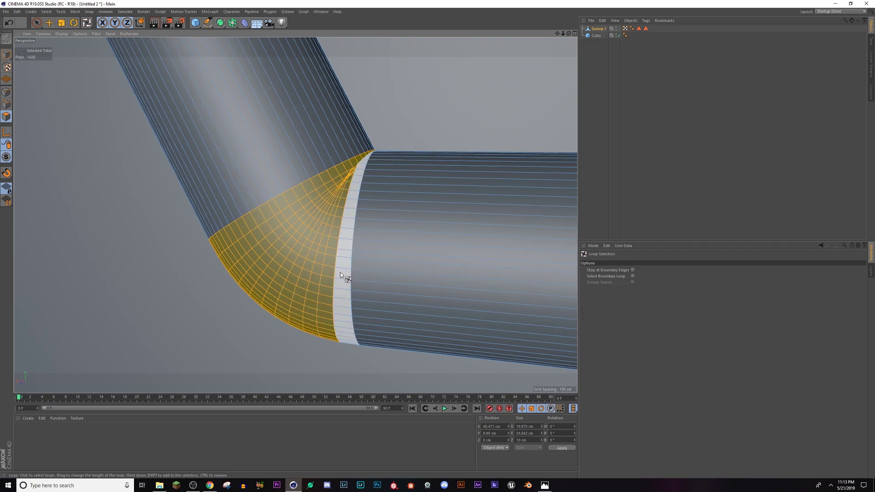
{"action": "left_click", "coordinate": [344, 274], "text": "shift"}
Add all polygon rings of the bend between the lower horizontal section and the tall vertical section to the selection.
{"action": "scroll", "coordinate": [344, 259], "scroll_direction": "down", "scroll_amount": 6}
{"action": "scroll", "coordinate": [373, 268], "scroll_direction": "down", "scroll_amount": 3}
{"action": "middle_click_drag", "start_coordinate": [503, 302], "coordinate": [223, 286], "text": "alt"}
{"action": "scroll", "coordinate": [349, 247], "scroll_direction": "up", "scroll_amount": 3}
{"action": "left_click", "coordinate": [391, 228], "text": "shift"}
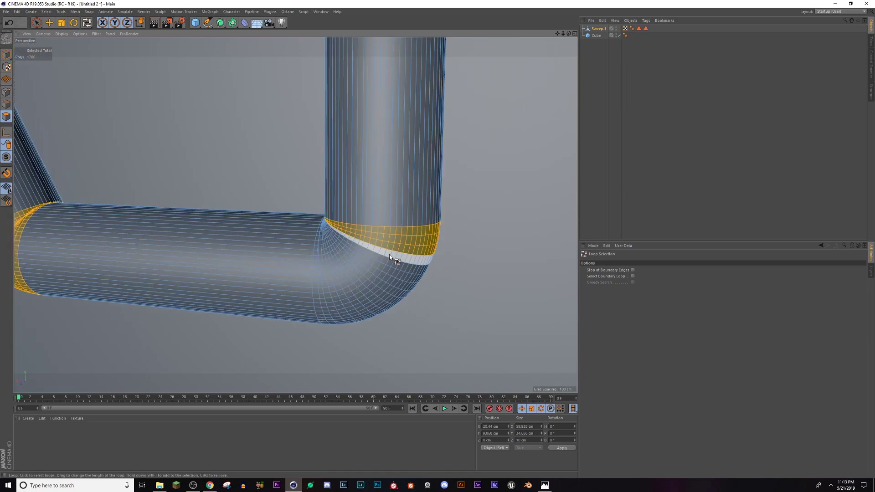
{"action": "left_click_drag", "start_coordinate": [389, 252], "coordinate": [383, 267], "text": "shift"}
{"action": "left_click", "coordinate": [383, 268], "text": "shift"}
{"action": "left_click", "coordinate": [380, 274], "text": "shift"}
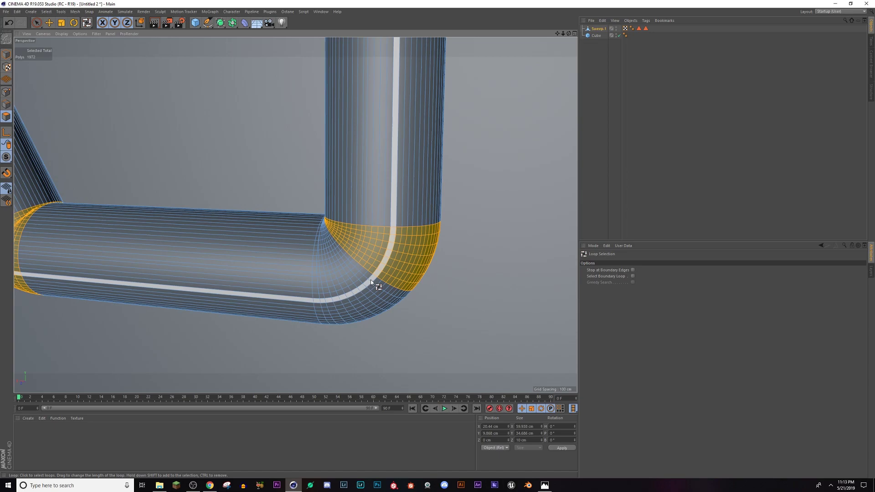
{"action": "left_click", "coordinate": [372, 282], "text": "shift"}
{"action": "left_click", "coordinate": [372, 290], "text": "shift"}
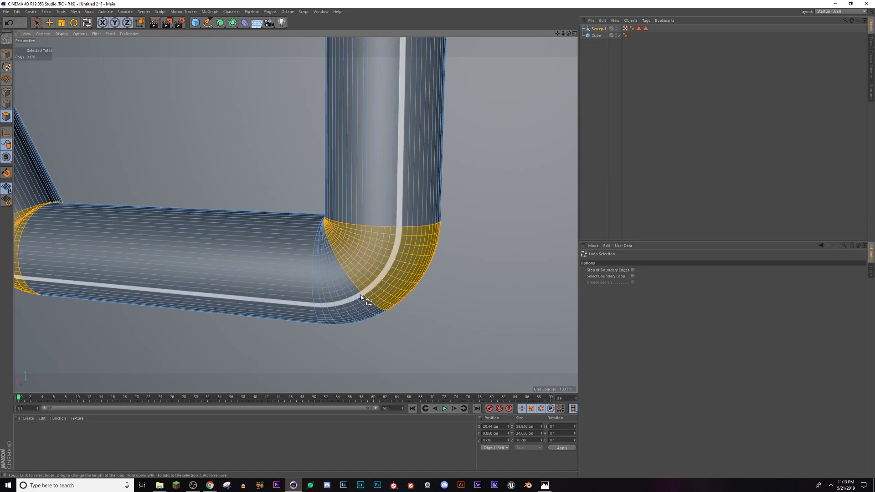
{"action": "left_click", "coordinate": [343, 301], "text": "shift"}
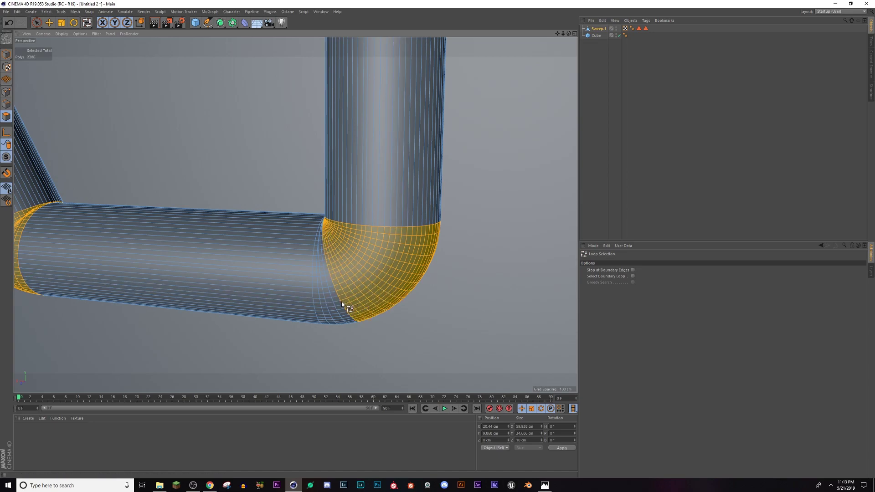
{"action": "left_click", "coordinate": [320, 308], "text": "shift"}
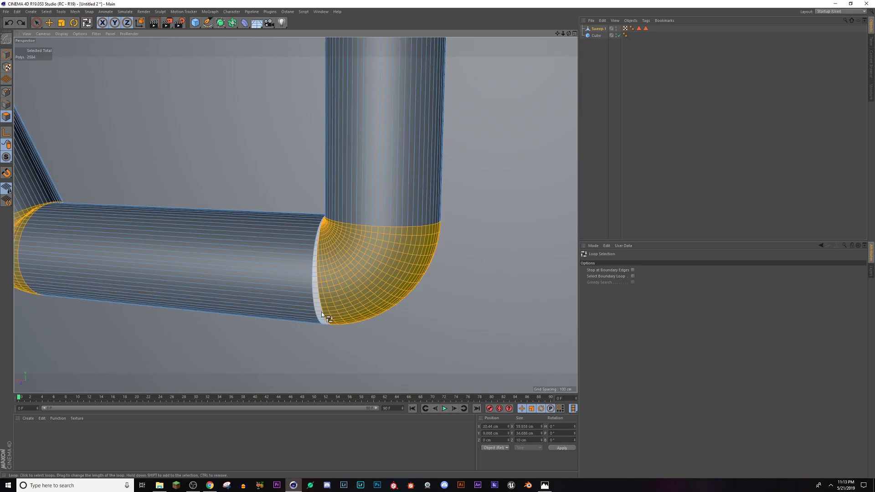
{"action": "left_click", "coordinate": [321, 311], "text": "shift"}
Try to extrude the three selected bends outward by about 0.92 cm.
{"action": "scroll", "coordinate": [381, 290], "scroll_direction": "down", "scroll_amount": 4}
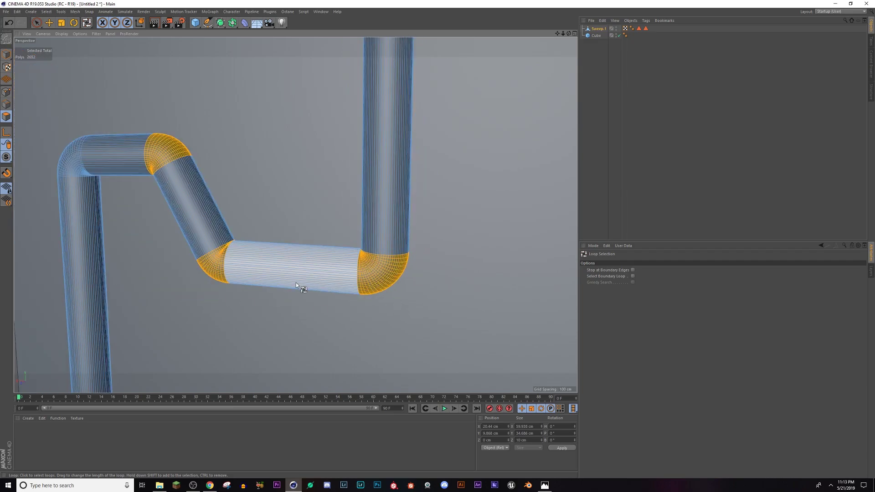
{"action": "scroll", "coordinate": [318, 286], "scroll_direction": "up", "scroll_amount": 6}
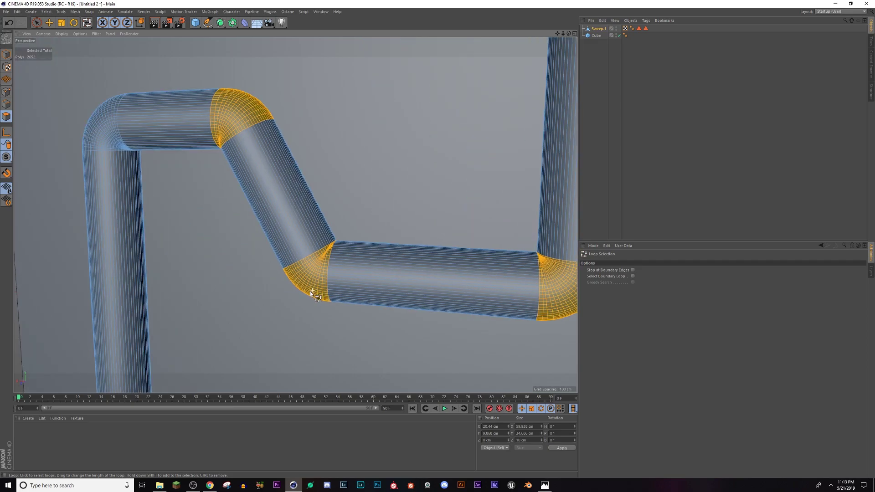
{"action": "scroll", "coordinate": [318, 286], "scroll_direction": "down", "scroll_amount": 6}
{"action": "right_click", "coordinate": [318, 263]}
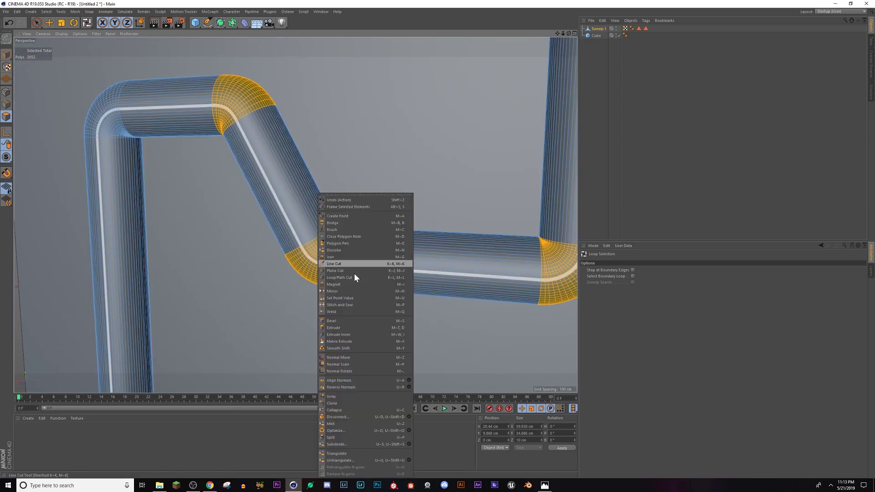
{"action": "left_click", "coordinate": [343, 327]}
{"action": "left_click_drag", "start_coordinate": [302, 293], "coordinate": [313, 293]}
{"action": "scroll", "coordinate": [339, 237], "scroll_direction": "up", "scroll_amount": 7}
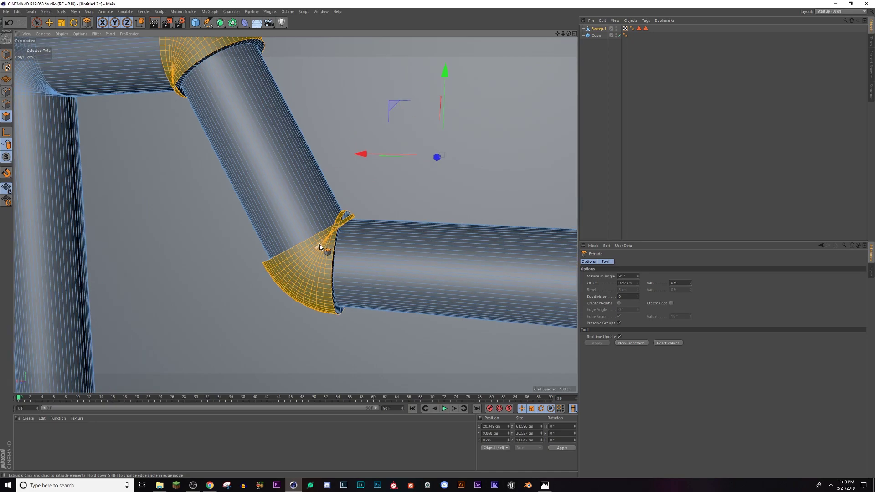
Undo the bend extrusion, try a smaller extrusion offset, and undo that as well.
{"action": "key", "text": "ctrl+z"}
{"action": "mouse_move", "coordinate": [339, 239]}
{"action": "left_mouse_down"}
{"action": "mouse_move", "coordinate": [381, 238]}
{"action": "mouse_move", "coordinate": [340, 238]}
{"action": "left_mouse_up"}
{"action": "key", "text": "ctrl+z"}
{"action": "key", "text": "ctrl+z"}
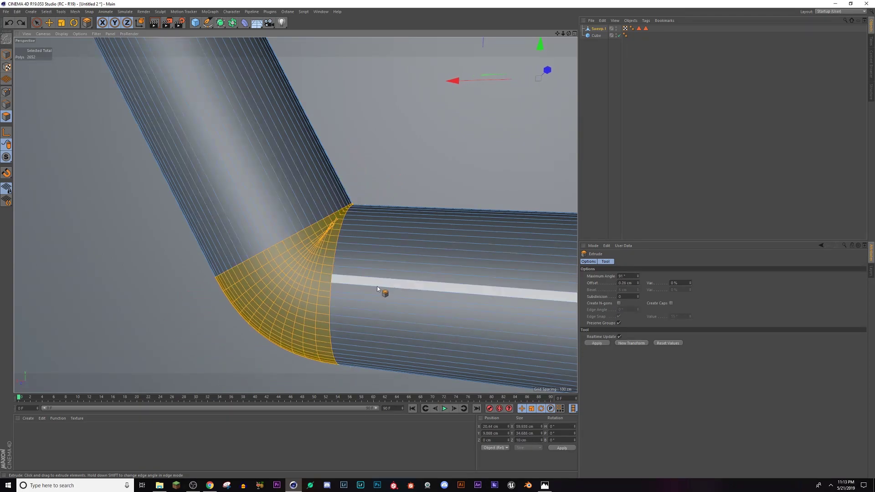
{"action": "scroll", "coordinate": [383, 312], "scroll_direction": "down", "scroll_amount": 5}
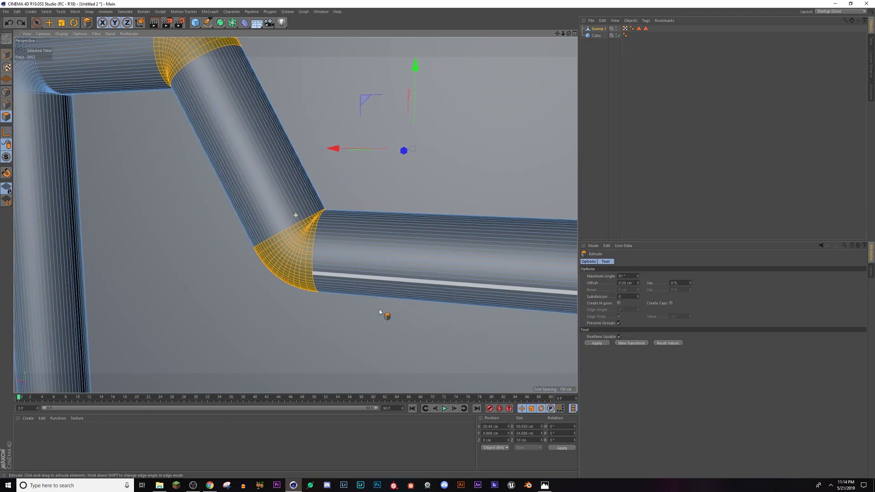
Undo the bend selections and the polygon conversion to restore the pipe's editable sweep with its circle and spline.
{"action": "scroll", "coordinate": [455, 94], "scroll_direction": "down", "scroll_amount": 1}
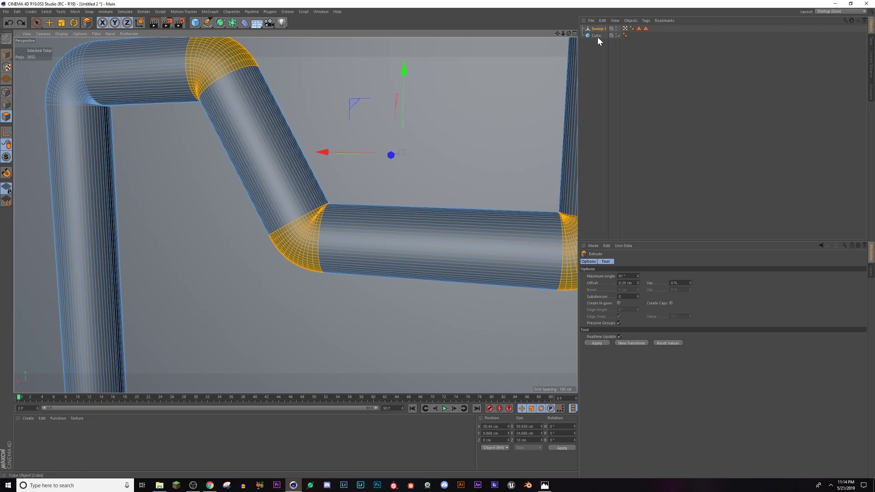
{"action": "scroll", "coordinate": [499, 182], "scroll_direction": "down", "scroll_amount": 5}
{"action": "scroll", "coordinate": [416, 226], "scroll_direction": "down", "scroll_amount": 2}
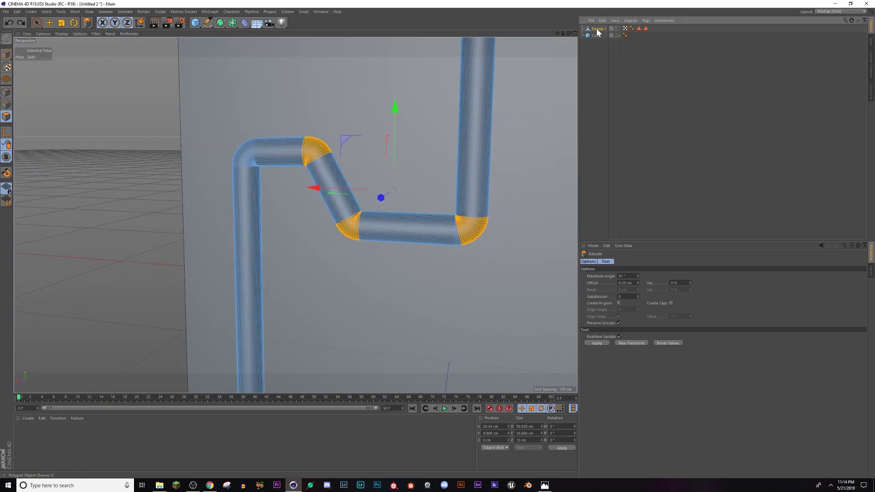
{"action": "key", "text": "ctrl+z"}
{"action": "key", "text": "ctrl+z"}
{"action": "key", "text": "ctrl+z"}
{"action": "key", "text": "ctrl+z"}
{"action": "key", "text": "ctrl+z"}
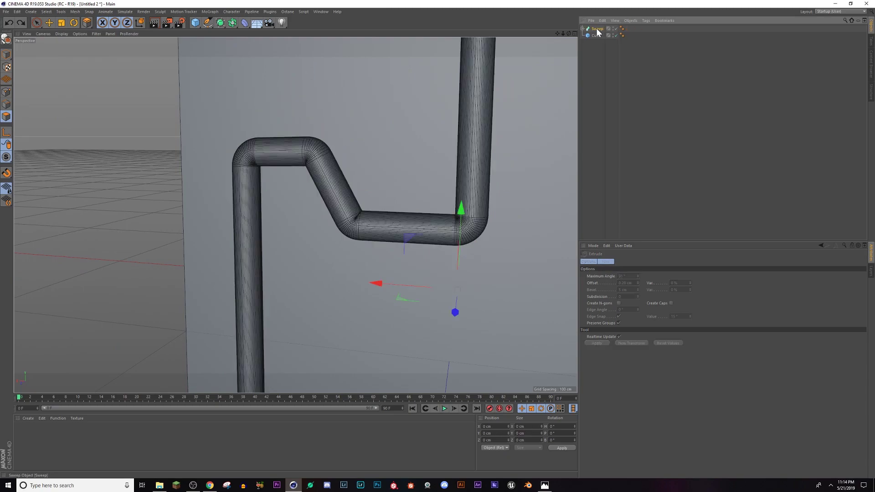
Reduce the radius of the sweep's circle profile, trying 4 cm and settling on 3 cm.
{"action": "left_click", "coordinate": [586, 29]}
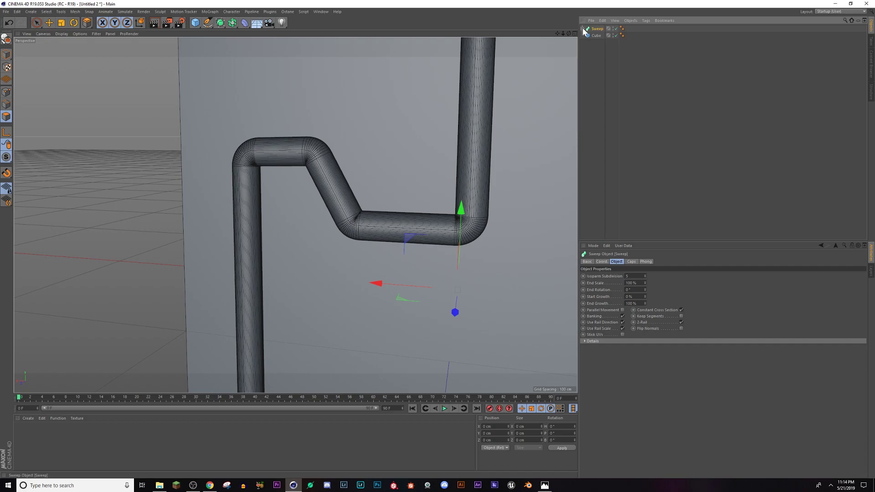
{"action": "left_click", "coordinate": [601, 36]}
{"action": "scroll", "coordinate": [455, 192], "scroll_direction": "up", "scroll_amount": 6}
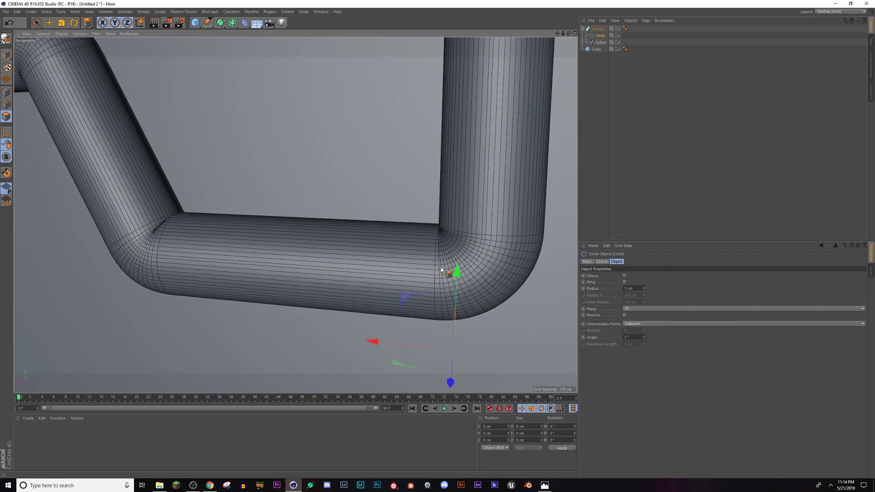
{"action": "left_click", "coordinate": [632, 289]}
{"action": "type", "text": "4"}
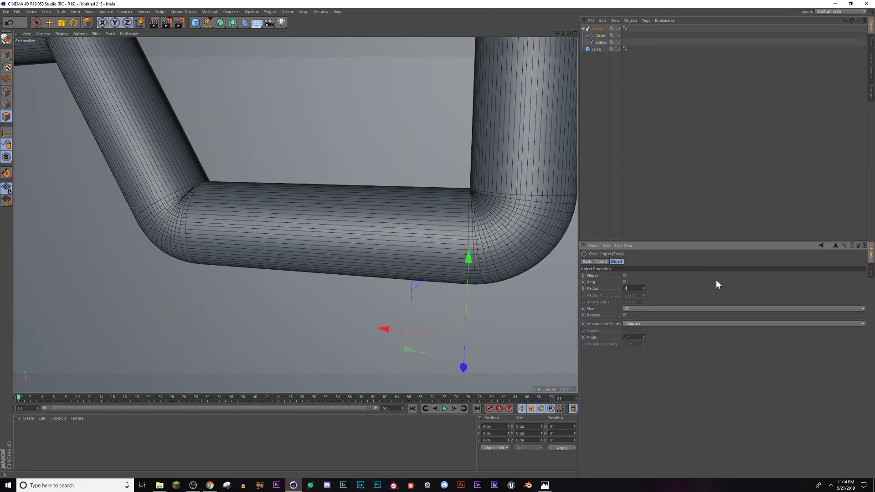
{"action": "key", "text": "Return"}
{"action": "left_click_drag", "start_coordinate": [228, 195], "coordinate": [514, 282], "text": "alt"}
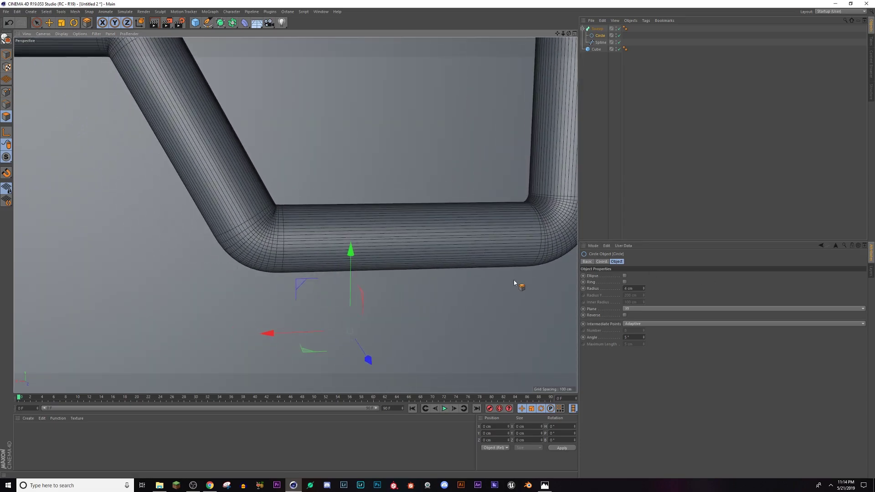
{"action": "left_click_drag", "start_coordinate": [624, 289], "coordinate": [712, 294]}
{"action": "type", "text": "3"}
{"action": "key", "text": "Return"}
Select the sweep together with its children and merge them into one polygon object with Connect Objects + Delete.
{"action": "left_click_drag", "start_coordinate": [298, 237], "coordinate": [260, 246], "text": "alt"}
{"action": "middle_click_drag", "start_coordinate": [326, 230], "coordinate": [358, 269], "text": "alt"}
{"action": "left_click_drag", "start_coordinate": [332, 254], "coordinate": [370, 243], "text": "alt"}
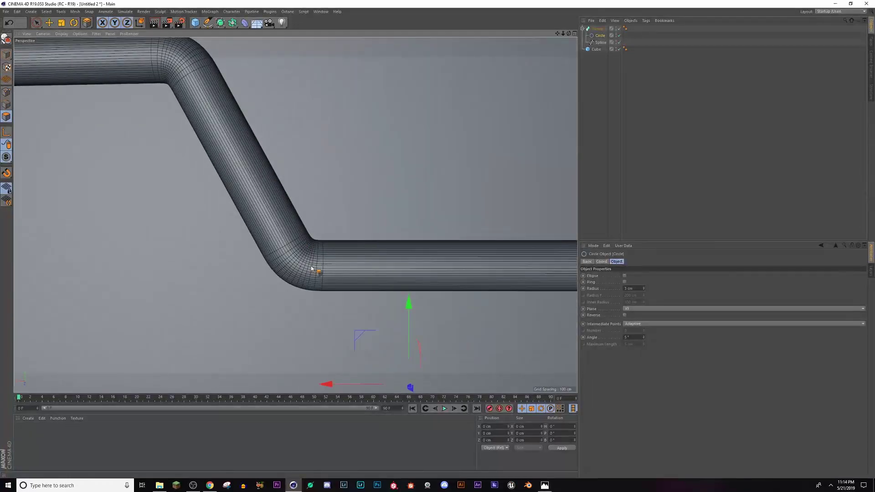
{"action": "middle_click_drag", "start_coordinate": [244, 196], "coordinate": [320, 238], "text": "alt"}
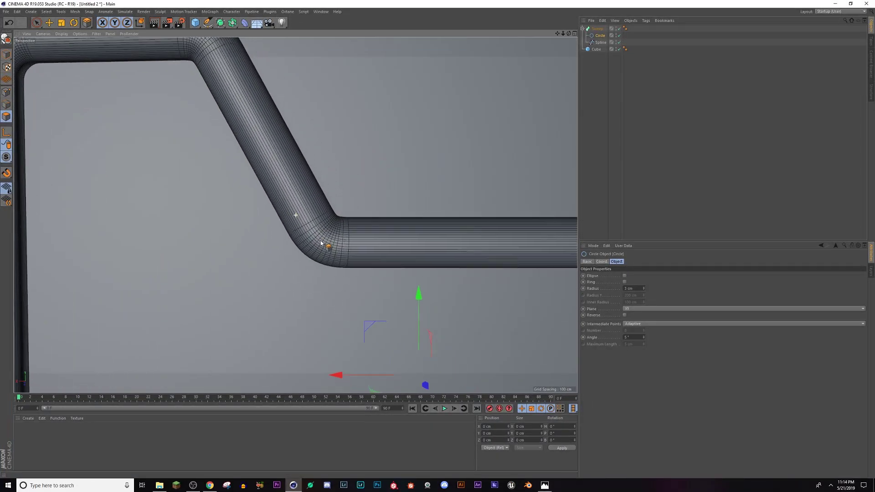
{"action": "left_click_drag", "start_coordinate": [508, 245], "coordinate": [461, 248], "text": "alt"}
{"action": "middle_click_drag", "start_coordinate": [458, 250], "coordinate": [268, 264], "text": "alt"}
{"action": "left_click_drag", "start_coordinate": [276, 256], "coordinate": [334, 255], "text": "alt"}
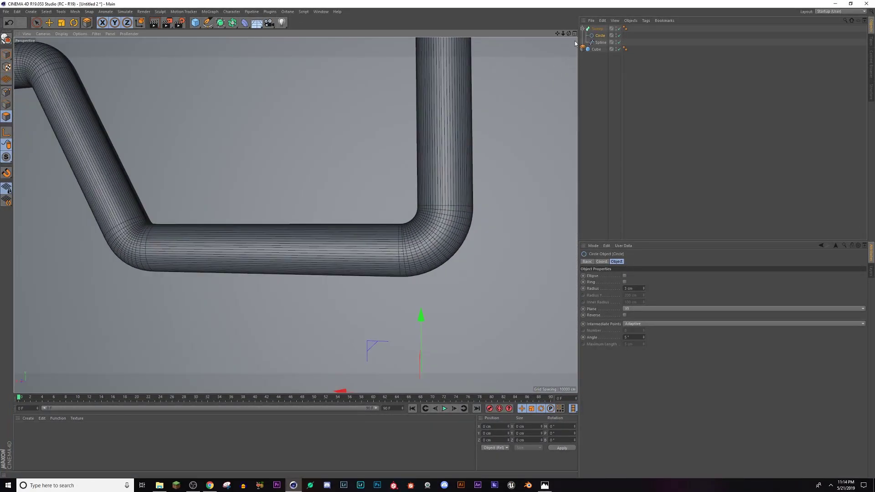
{"action": "left_click", "coordinate": [583, 29]}
{"action": "left_click", "coordinate": [592, 29]}
{"action": "right_click", "coordinate": [592, 30]}
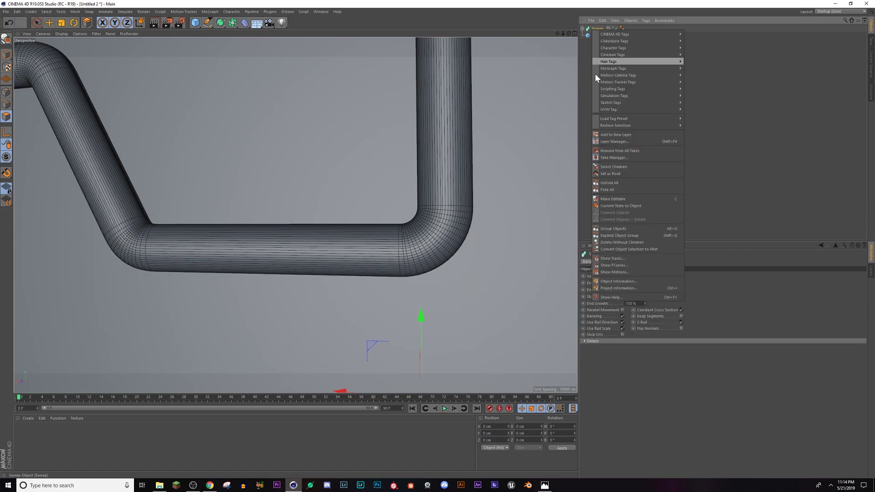
{"action": "left_click", "coordinate": [613, 167]}
{"action": "right_click", "coordinate": [600, 31]}
{"action": "left_click", "coordinate": [619, 220]}
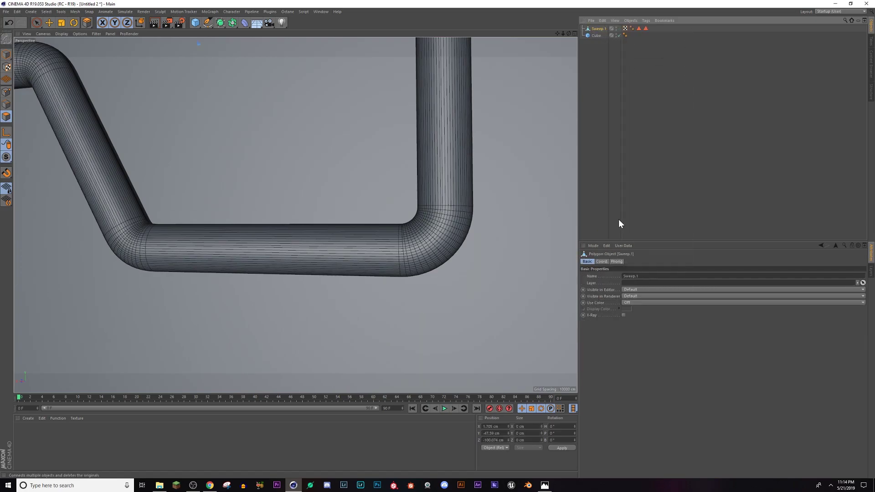
Select all polygons of the merged pipe and run Optimize on them.
{"action": "scroll", "coordinate": [337, 230], "scroll_direction": "down", "scroll_amount": 3}
{"action": "middle_click_drag", "start_coordinate": [325, 235], "coordinate": [413, 236], "text": "alt"}
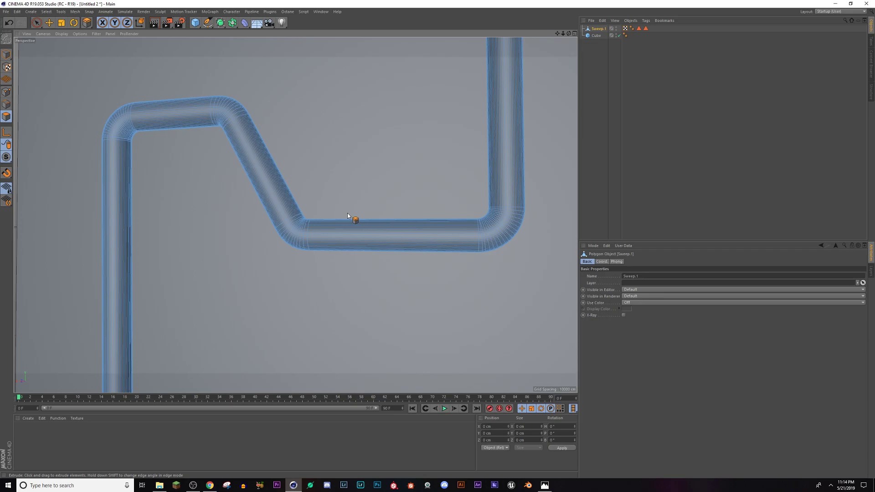
{"action": "key", "text": "ctrl+a"}
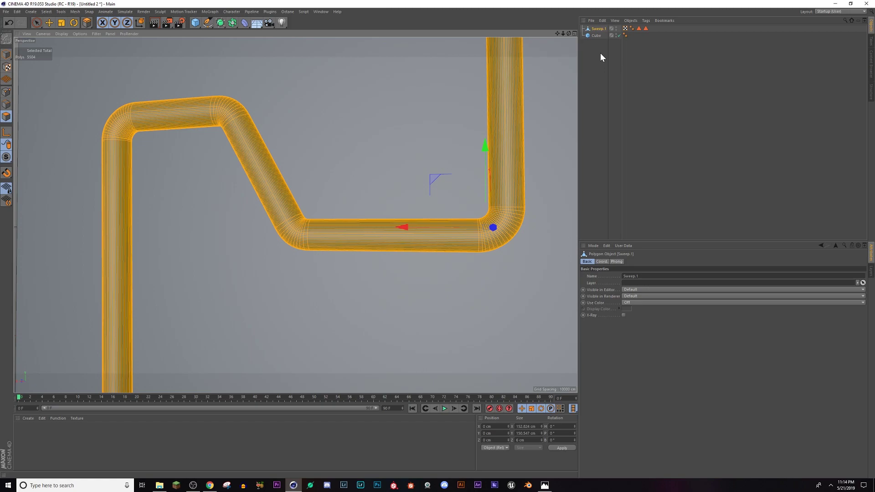
{"action": "right_click", "coordinate": [446, 230]}
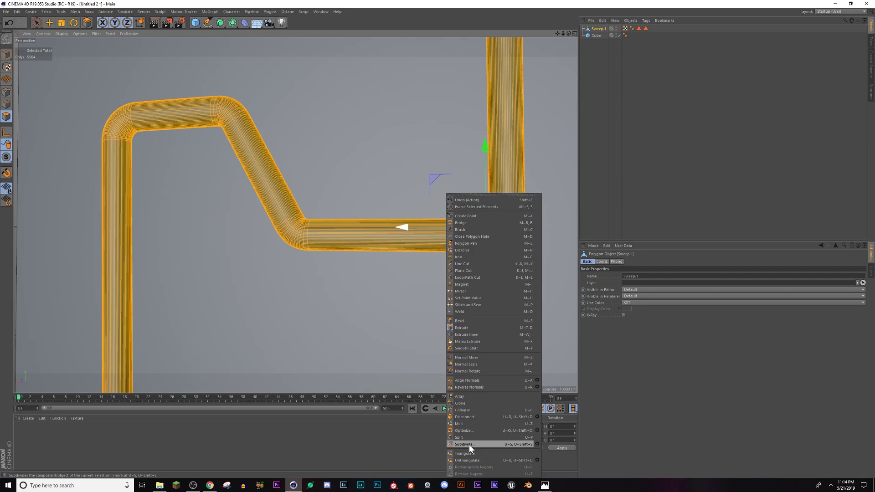
{"action": "left_click", "coordinate": [473, 430]}
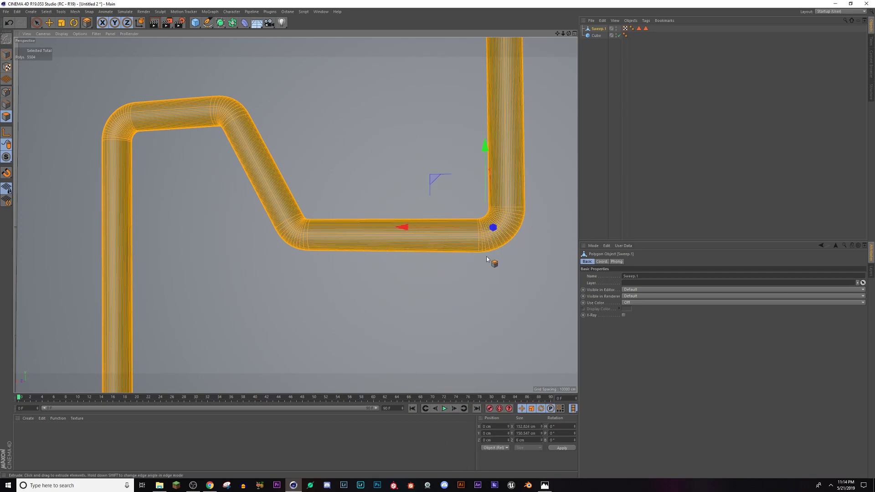
Loop-select all polygon rings of the bend between the diagonal and lower horizontal pipe sections.
{"action": "left_click_drag", "start_coordinate": [487, 260], "coordinate": [181, 183], "text": "alt"}
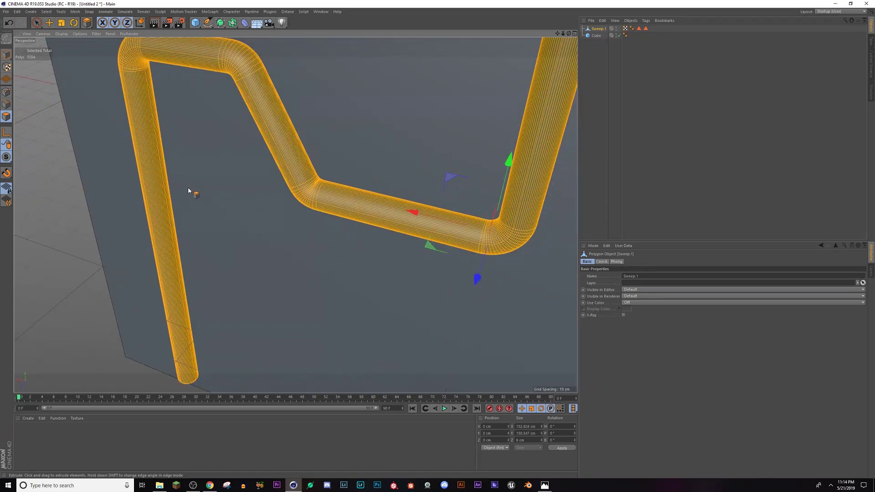
{"action": "right_click_drag", "start_coordinate": [332, 260], "coordinate": [538, 269], "text": "alt"}
{"action": "left_click_drag", "start_coordinate": [233, 117], "coordinate": [256, 118], "text": "alt"}
{"action": "middle_click_drag", "start_coordinate": [255, 117], "coordinate": [322, 164], "text": "alt"}
{"action": "scroll", "coordinate": [321, 166], "scroll_direction": "up", "scroll_amount": 3}
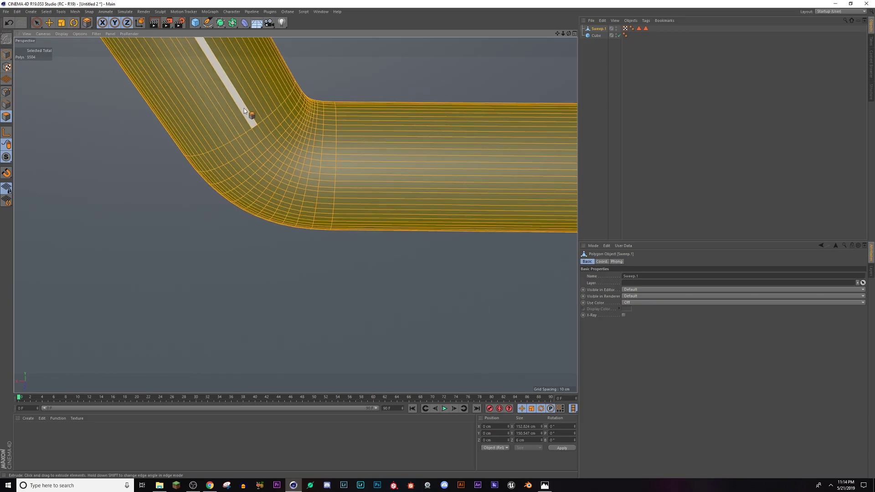
{"action": "key", "text": "u"}
{"action": "key", "text": "l"}
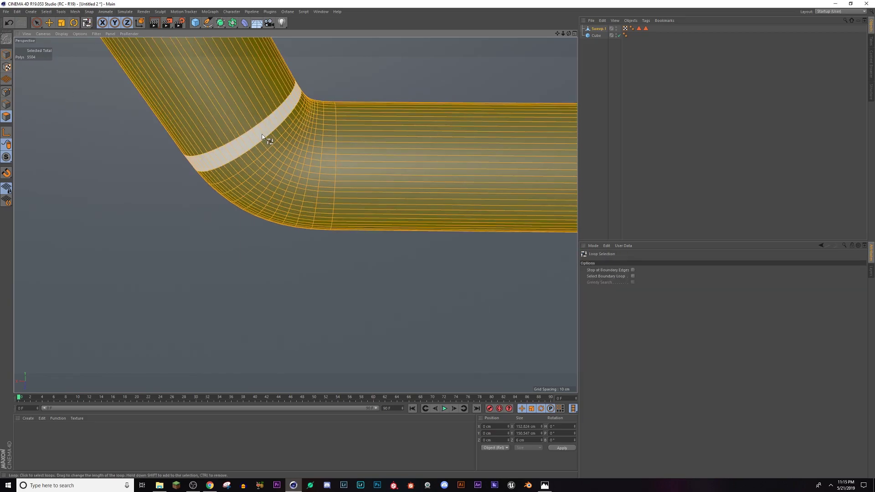
{"action": "left_click_drag", "start_coordinate": [262, 137], "coordinate": [300, 178]}
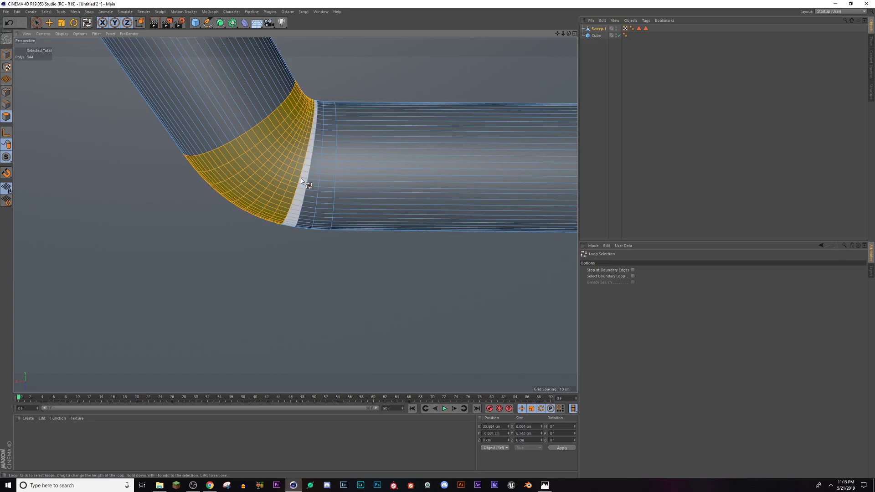
{"action": "left_click", "coordinate": [302, 180], "text": "shift"}
{"action": "left_click", "coordinate": [313, 183], "text": "shift"}
{"action": "left_click", "coordinate": [326, 188], "text": "shift"}
Add all polygon rings of the bend between the lower horizontal and tall vertical sections to the loop selection.
{"action": "middle_click_drag", "start_coordinate": [477, 229], "coordinate": [253, 294], "text": "alt"}
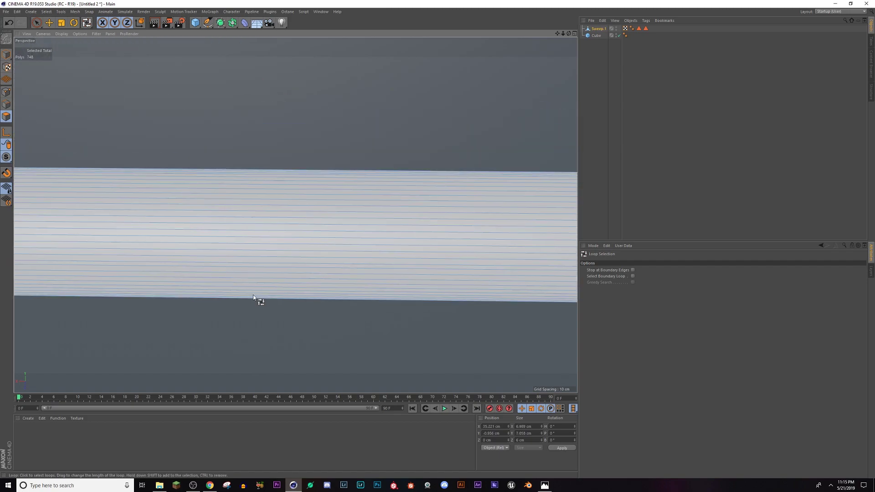
{"action": "scroll", "coordinate": [253, 295], "scroll_direction": "down", "scroll_amount": 5}
{"action": "left_click", "coordinate": [515, 244]}
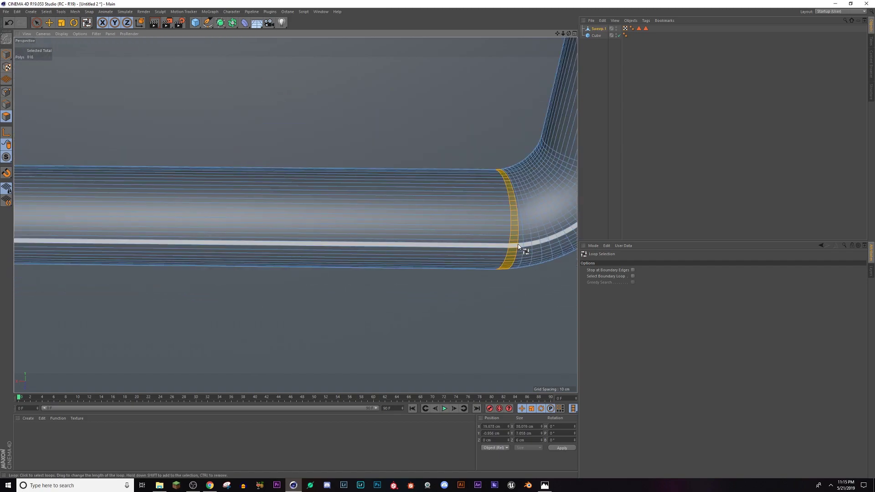
{"action": "left_click_drag", "start_coordinate": [518, 244], "coordinate": [526, 248]}
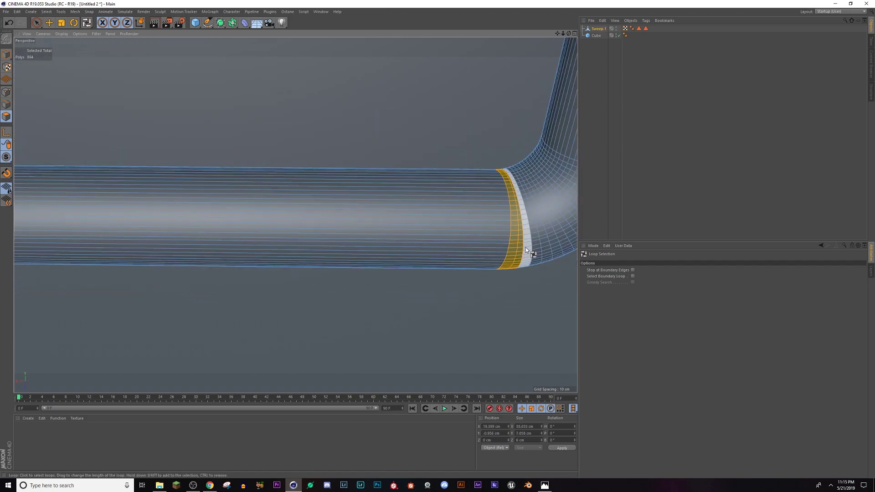
{"action": "left_click", "coordinate": [548, 237], "text": "shift"}
{"action": "left_click", "coordinate": [560, 234], "text": "shift"}
{"action": "key", "text": "ctrl+z"}
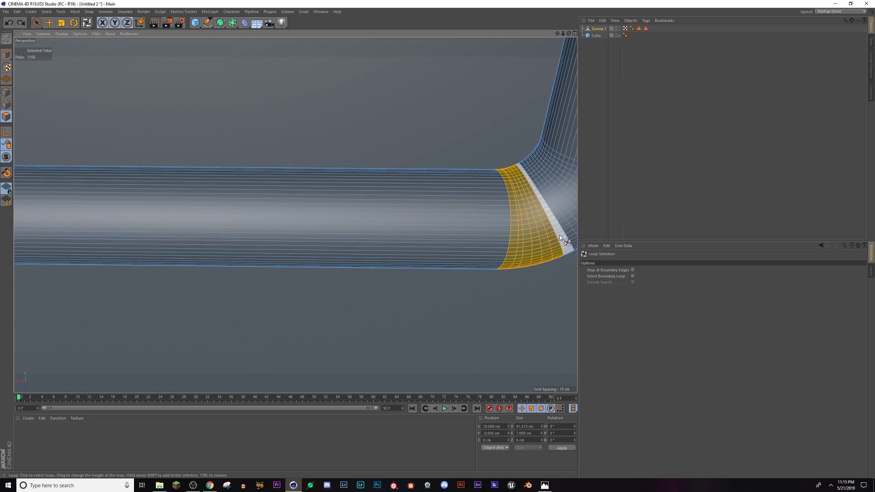
{"action": "middle_click_drag", "start_coordinate": [559, 234], "coordinate": [306, 268], "text": "alt"}
{"action": "left_click", "coordinate": [404, 205], "text": "shift"}
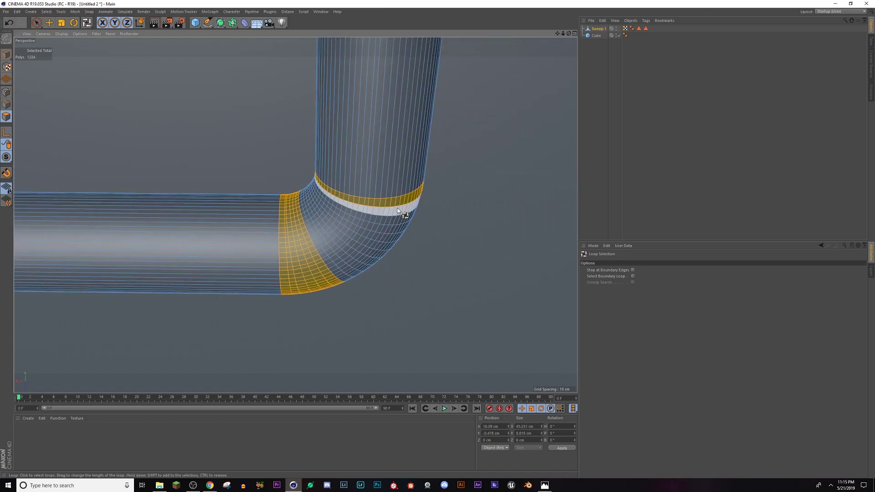
{"action": "left_click", "coordinate": [400, 212], "text": "shift"}
{"action": "mouse_move", "coordinate": [395, 220]}
{"action": "left_mouse_down", "text": "shift"}
{"action": "mouse_move", "coordinate": [383, 248]}
{"action": "mouse_move", "coordinate": [355, 270]}
{"action": "left_mouse_up", "text": "shift"}
{"action": "left_click", "coordinate": [341, 274], "text": "shift"}
{"action": "scroll", "coordinate": [295, 280], "scroll_direction": "down", "scroll_amount": 3}
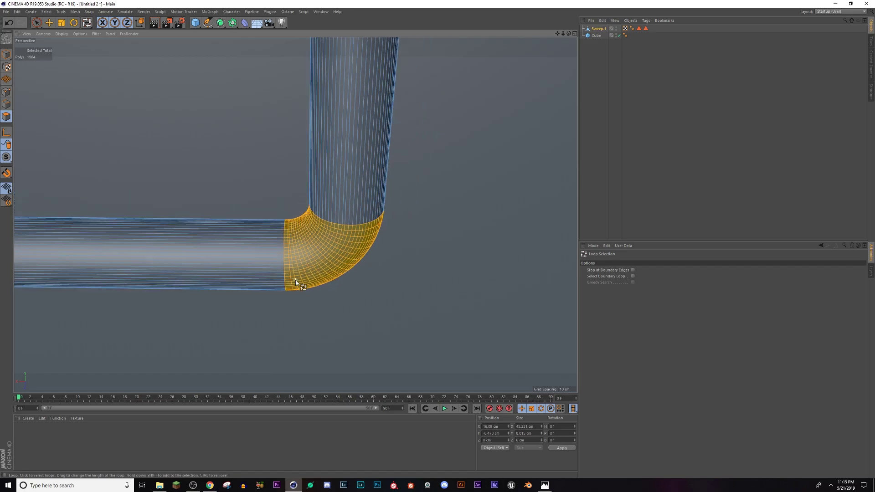
Extrude the two selected bends outward by about 0.31 cm to form thicker joints.
{"action": "middle_click_drag", "start_coordinate": [295, 280], "coordinate": [322, 292], "text": "alt"}
{"action": "left_click_drag", "start_coordinate": [338, 289], "coordinate": [381, 262], "text": "alt"}
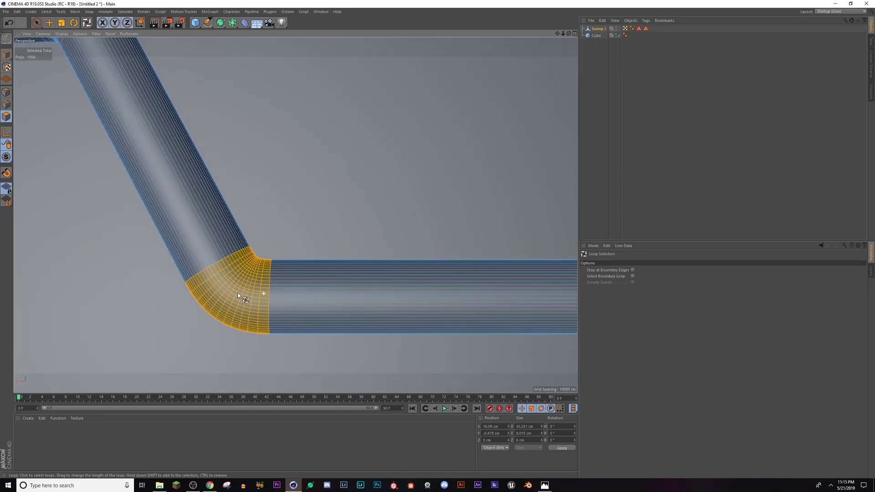
{"action": "right_click", "coordinate": [254, 296]}
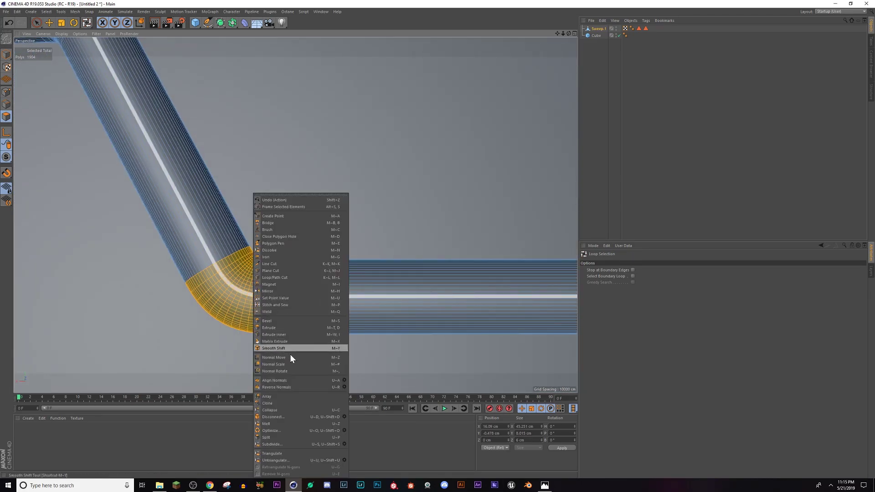
{"action": "left_click", "coordinate": [273, 330]}
{"action": "left_click_drag", "start_coordinate": [250, 319], "coordinate": [211, 318]}
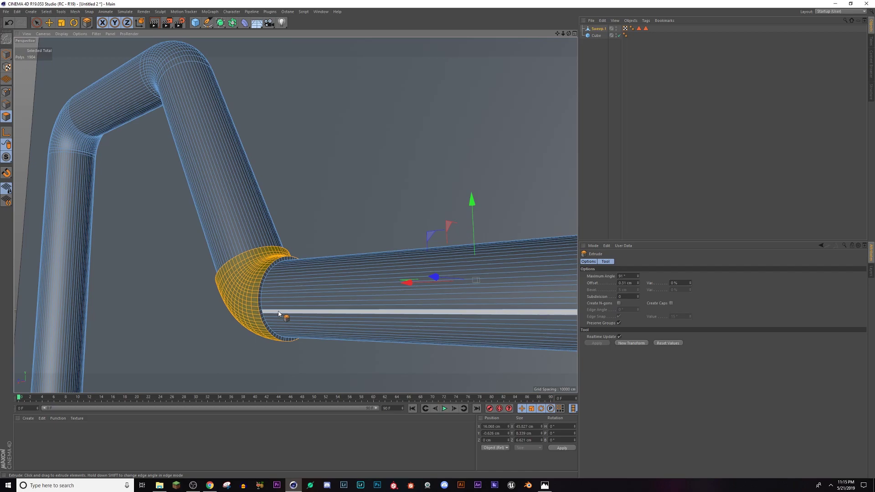
Loop-select the thin rim rings at both ends of the raised joint between the diagonal and lower horizontal sections.
{"action": "key", "text": "u"}
{"action": "key", "text": "l"}
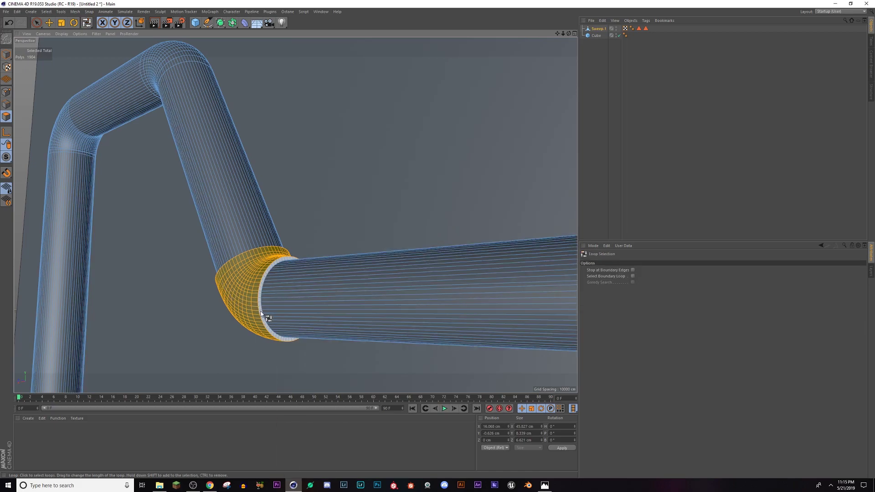
{"action": "left_click", "coordinate": [261, 314]}
{"action": "left_click_drag", "start_coordinate": [261, 314], "coordinate": [304, 333], "text": "alt"}
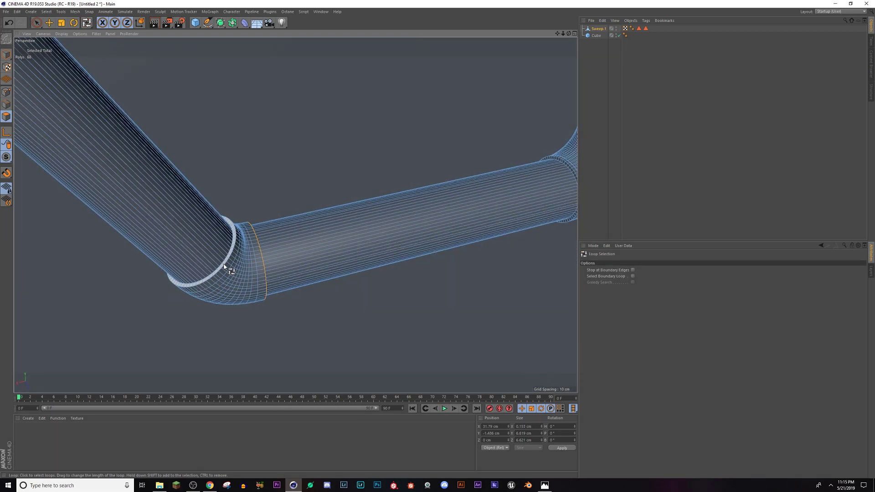
{"action": "left_click", "coordinate": [225, 264], "text": "shift"}
{"action": "left_click_drag", "start_coordinate": [228, 254], "coordinate": [228, 335], "text": "alt"}
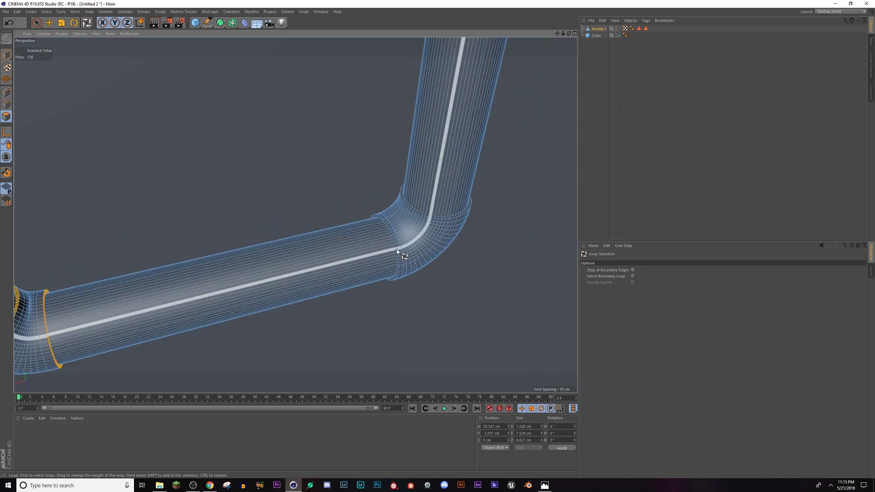
Add the rim rings at both ends of the raised joint below the tall vertical section to the loop selection.
{"action": "scroll", "coordinate": [397, 250], "scroll_direction": "up", "scroll_amount": 6}
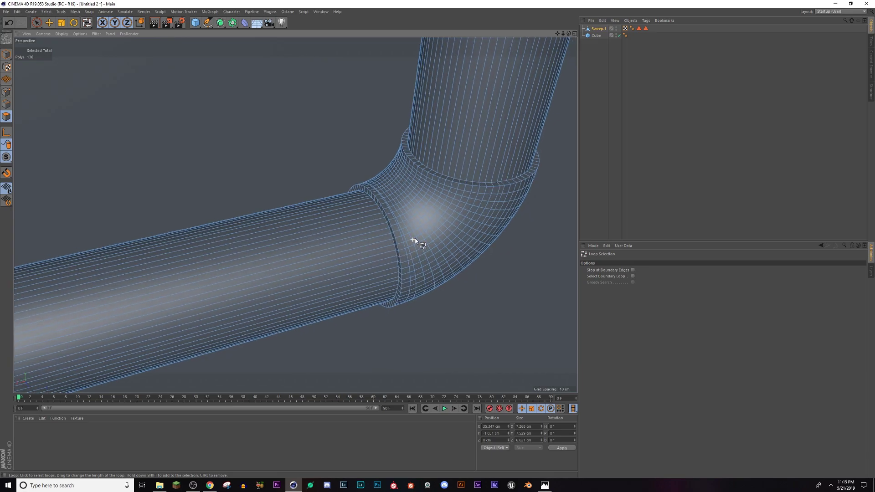
{"action": "left_click", "coordinate": [400, 244], "text": "shift"}
{"action": "left_click_drag", "start_coordinate": [458, 165], "coordinate": [415, 191], "text": "alt"}
{"action": "left_click", "coordinate": [473, 199], "text": "shift"}
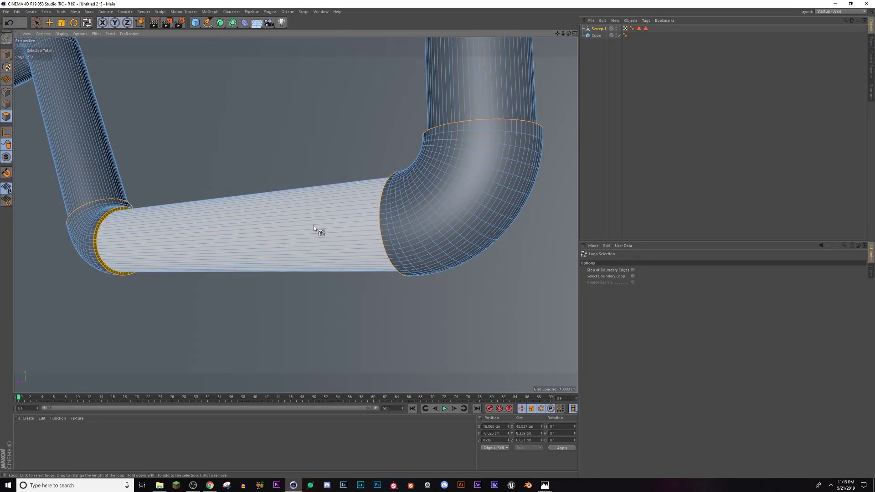
{"action": "left_click_drag", "start_coordinate": [243, 217], "coordinate": [411, 276], "text": "alt"}
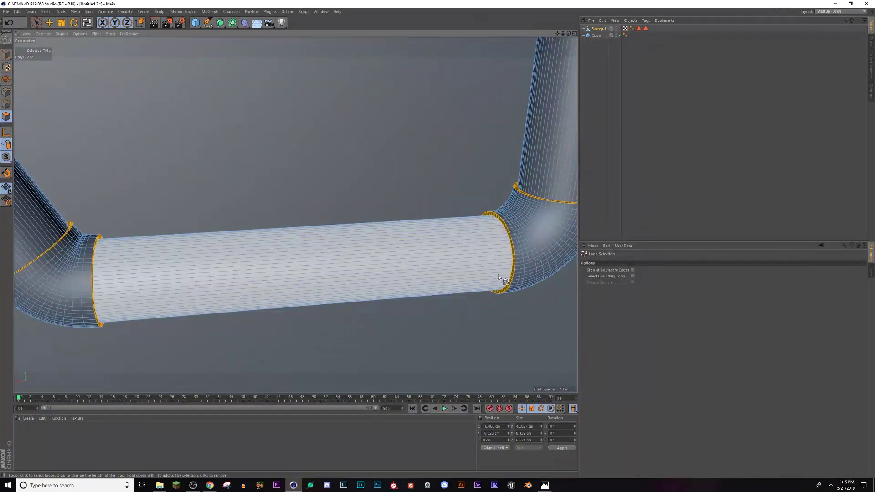
Extrude the selected rim rings so the collar ends of both raised joints extend further along the adjoining pipe sections.
{"action": "left_click_drag", "start_coordinate": [498, 275], "coordinate": [373, 264], "text": "alt"}
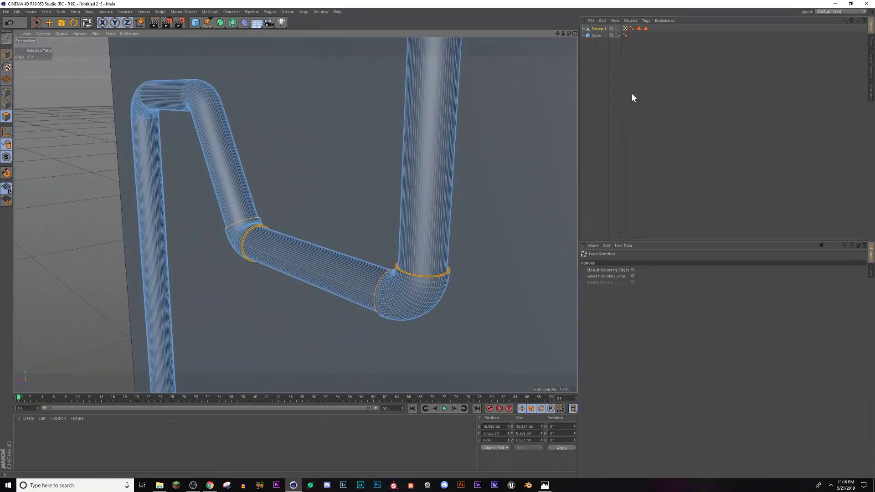
{"action": "left_click_drag", "start_coordinate": [558, 35], "coordinate": [533, 13]}
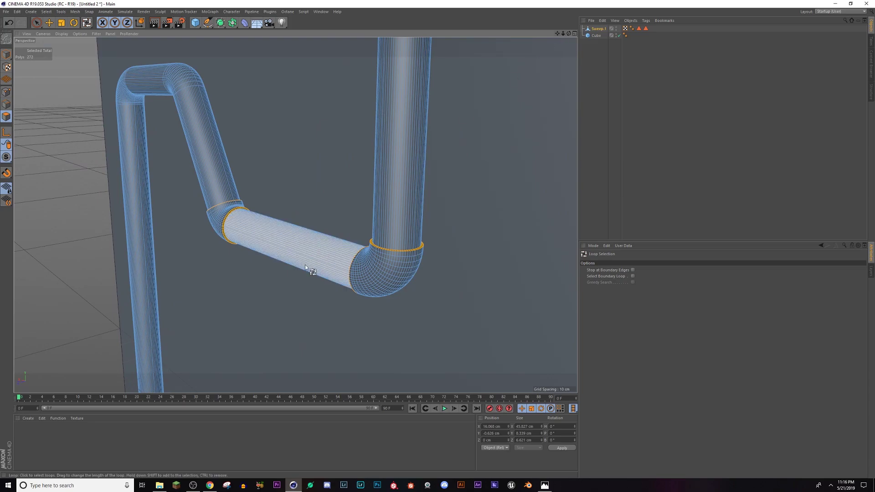
{"action": "left_click_drag", "start_coordinate": [308, 245], "coordinate": [370, 242], "text": "alt"}
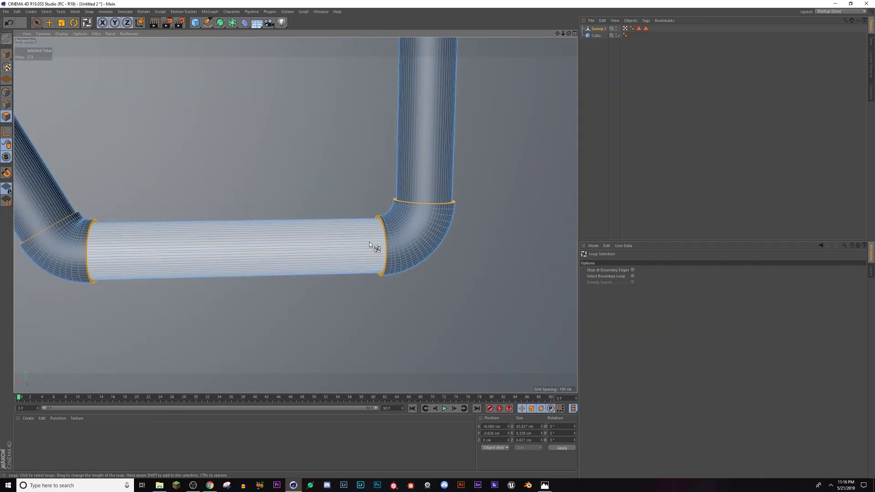
{"action": "right_click", "coordinate": [389, 247]}
{"action": "left_click", "coordinate": [410, 327]}
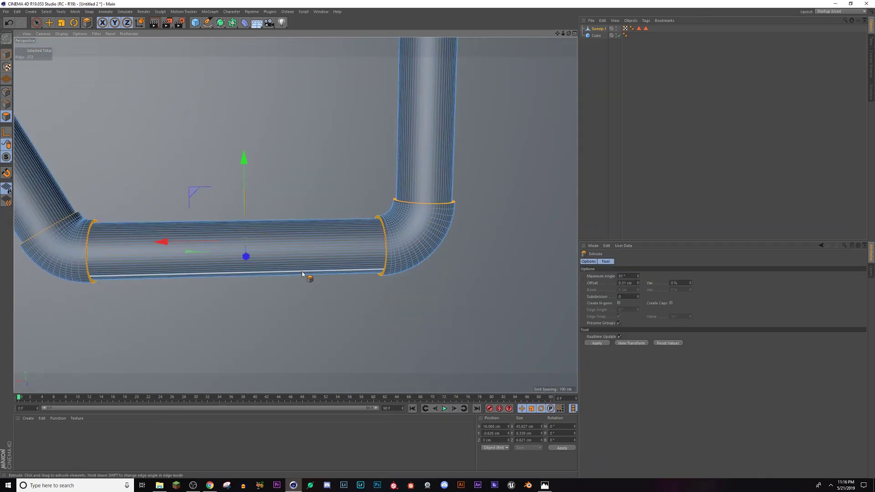
{"action": "left_click_drag", "start_coordinate": [302, 271], "coordinate": [278, 273]}
{"action": "key", "text": "ctrl+z"}
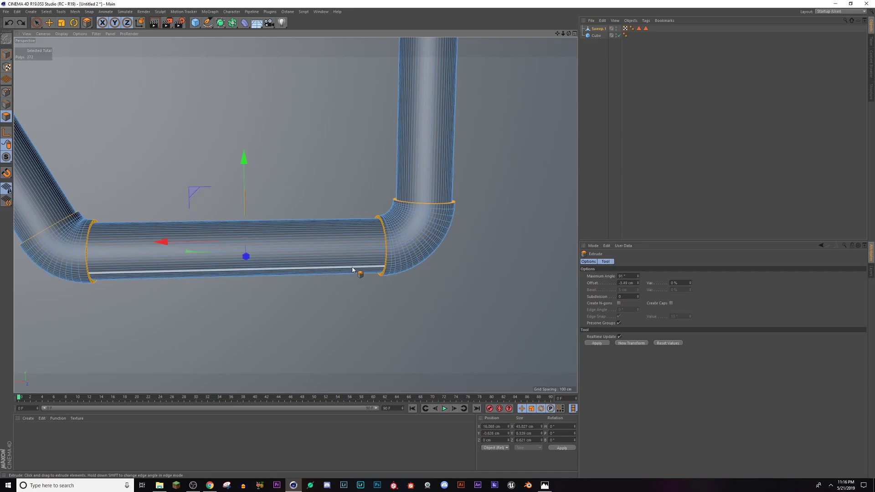
{"action": "left_click_drag", "start_coordinate": [356, 270], "coordinate": [386, 271]}
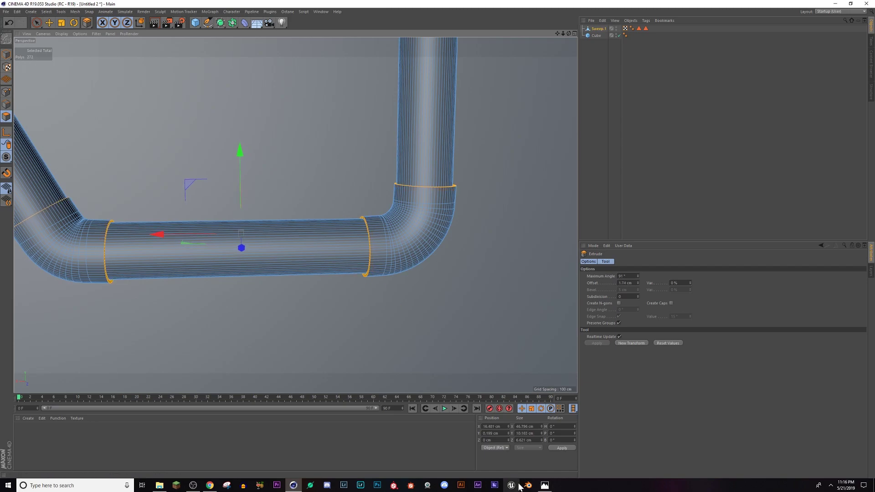
Switch to the CyberSlums_8k.jpg reference image in Photos and examine the wall pipes' joints beside the pink neon sign.
{"action": "left_click", "coordinate": [545, 486]}
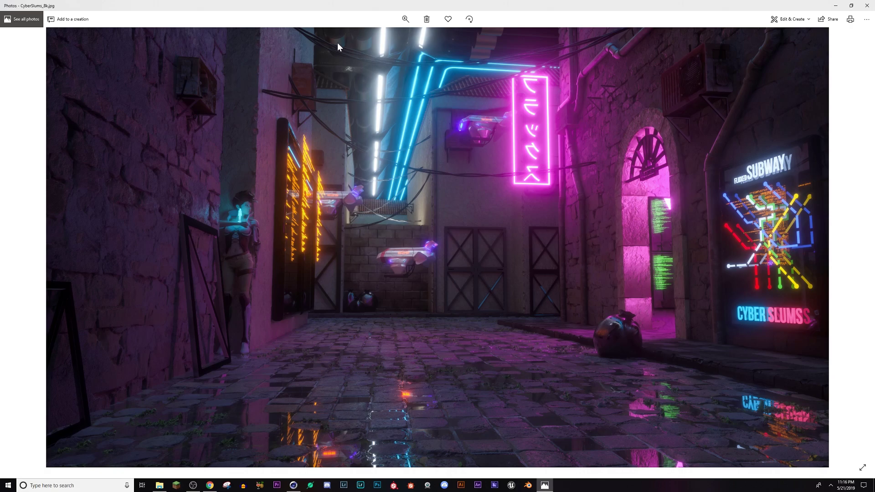
{"action": "left_click", "coordinate": [405, 18]}
{"action": "left_click_drag", "start_coordinate": [534, 140], "coordinate": [407, 356]}
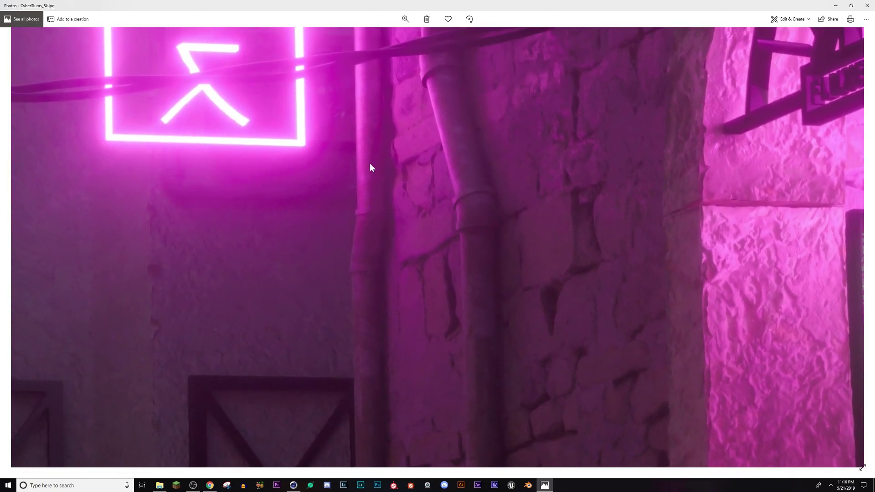
{"action": "left_click_drag", "start_coordinate": [371, 168], "coordinate": [388, 301]}
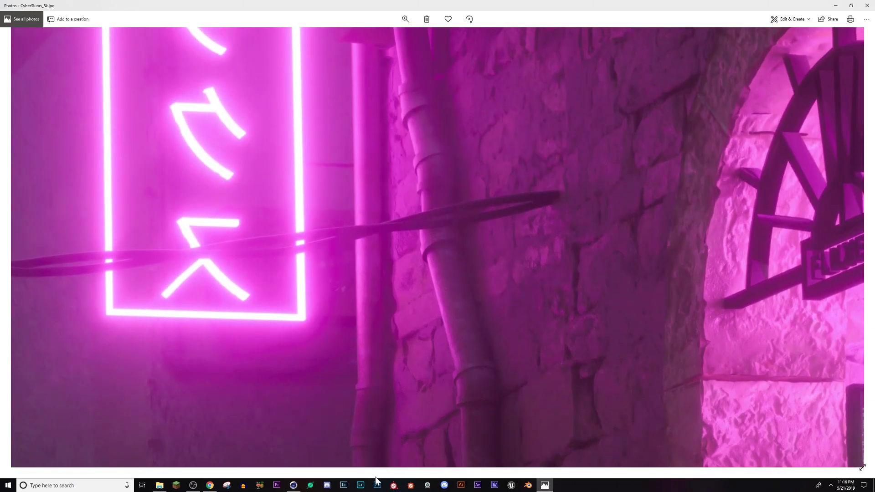
Back in Cinema 4D, loop-select the newly extended end bands on both sides of the two raised joints.
{"action": "left_click", "coordinate": [295, 486]}
{"action": "scroll", "coordinate": [345, 294], "scroll_direction": "down", "scroll_amount": 2}
{"action": "scroll", "coordinate": [377, 254], "scroll_direction": "up", "scroll_amount": 3}
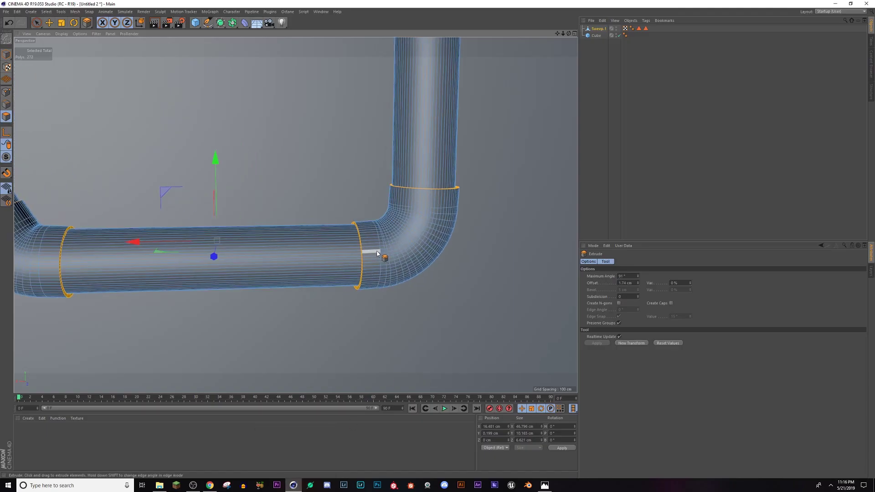
{"action": "key", "text": "u"}
{"action": "key", "text": "l"}
{"action": "left_click", "coordinate": [371, 254]}
{"action": "left_click", "coordinate": [422, 196], "text": "shift"}
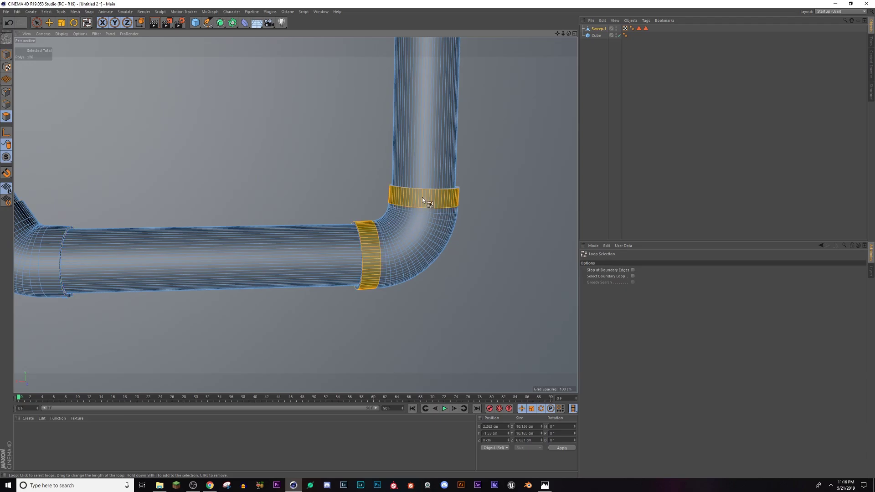
{"action": "left_click", "coordinate": [63, 269], "text": "shift"}
{"action": "left_click_drag", "start_coordinate": [64, 258], "coordinate": [324, 261], "text": "alt"}
{"action": "left_click", "coordinate": [253, 227], "text": "shift"}
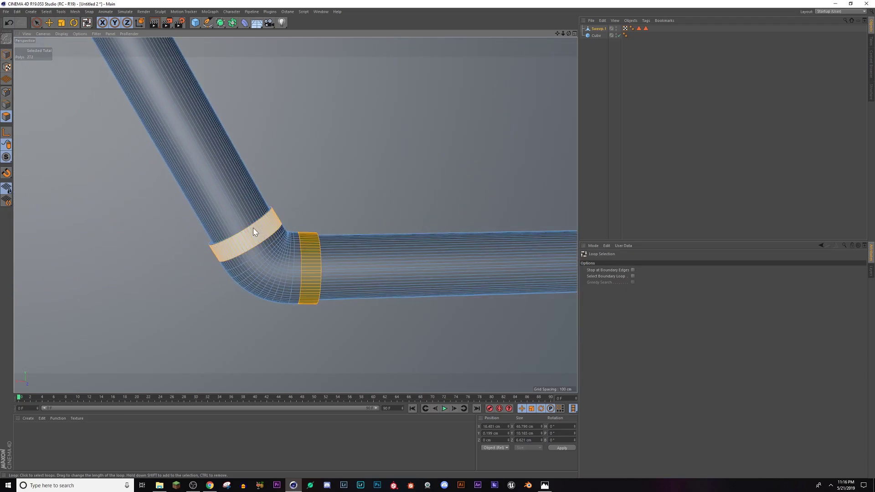
Extrude the four selected bands outward by about 0.19 cm to form raised collars on the joints.
{"action": "right_click", "coordinate": [253, 228]}
{"action": "left_click", "coordinate": [276, 328]}
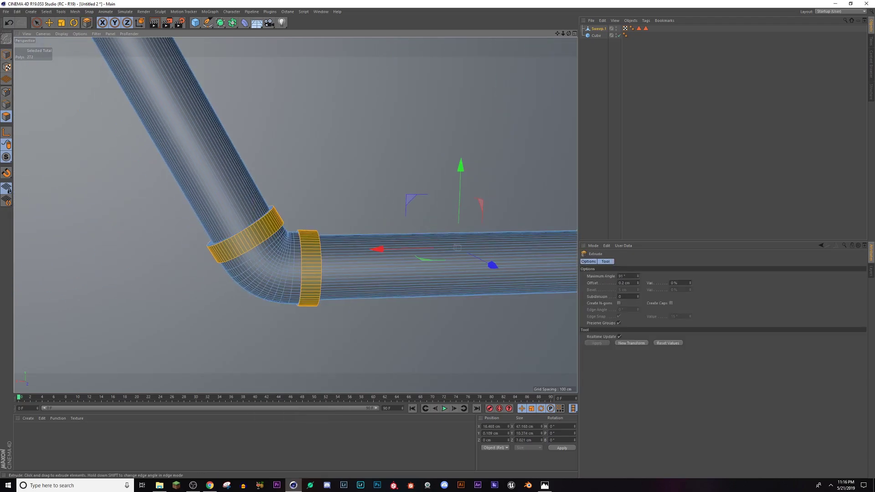
{"action": "left_click_drag", "start_coordinate": [300, 306], "coordinate": [155, 88], "text": "alt"}
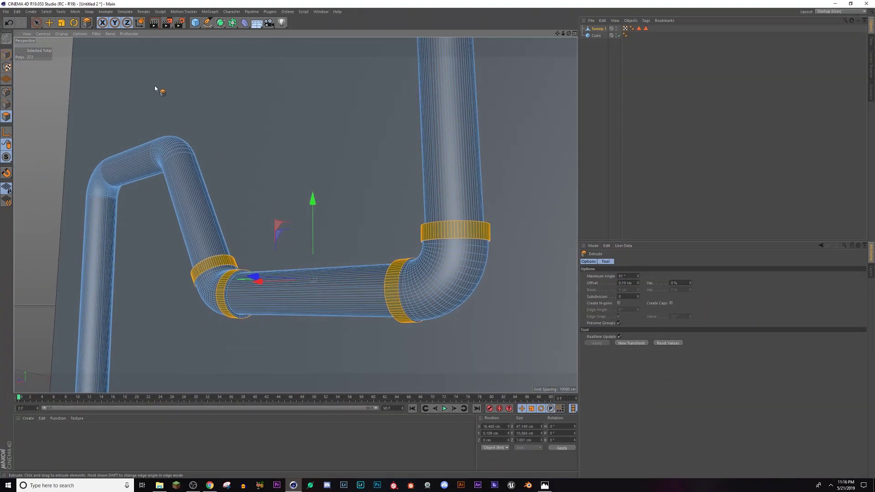
Display the viewport shaded without wireframe lines, switch to Model mode, and inspect the finished pipe joints from several angles.
{"action": "left_click", "coordinate": [63, 34]}
{"action": "left_click", "coordinate": [63, 45]}
{"action": "left_click", "coordinate": [6, 59]}
{"action": "left_click_drag", "start_coordinate": [295, 261], "coordinate": [416, 284], "text": "alt"}
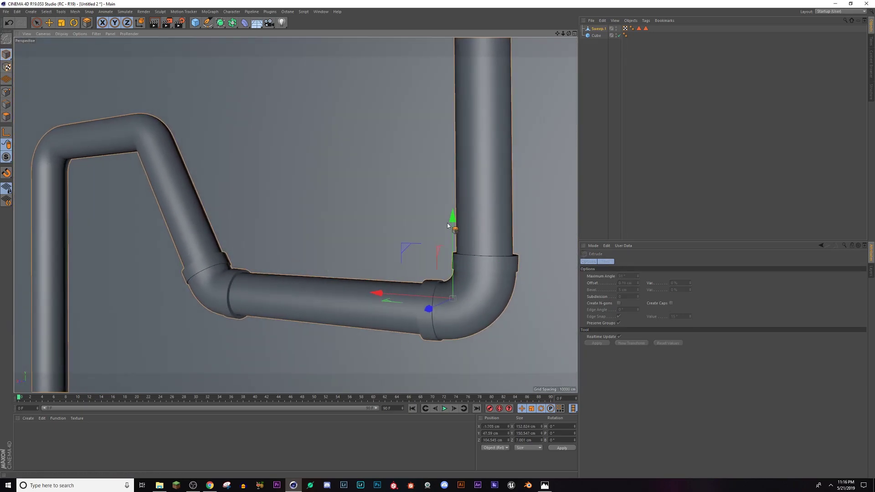
{"action": "left_click_drag", "start_coordinate": [511, 328], "coordinate": [474, 270], "text": "alt"}
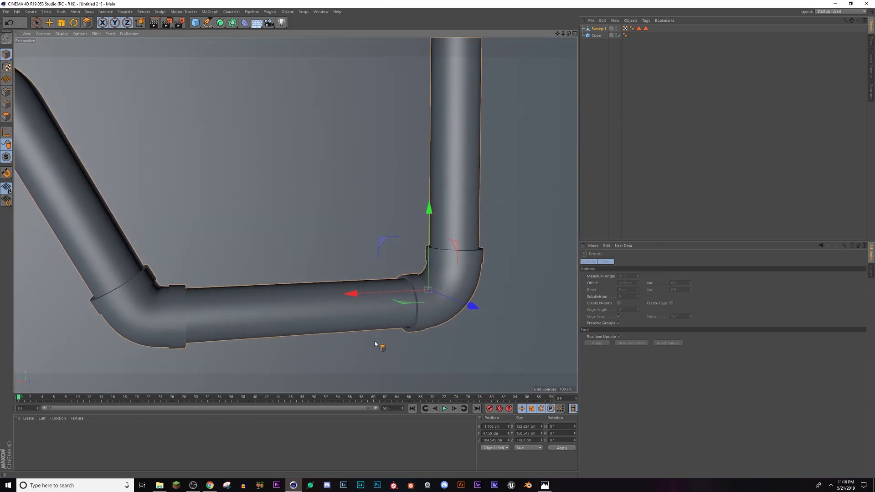
{"action": "left_click_drag", "start_coordinate": [374, 344], "coordinate": [289, 330], "text": "alt"}
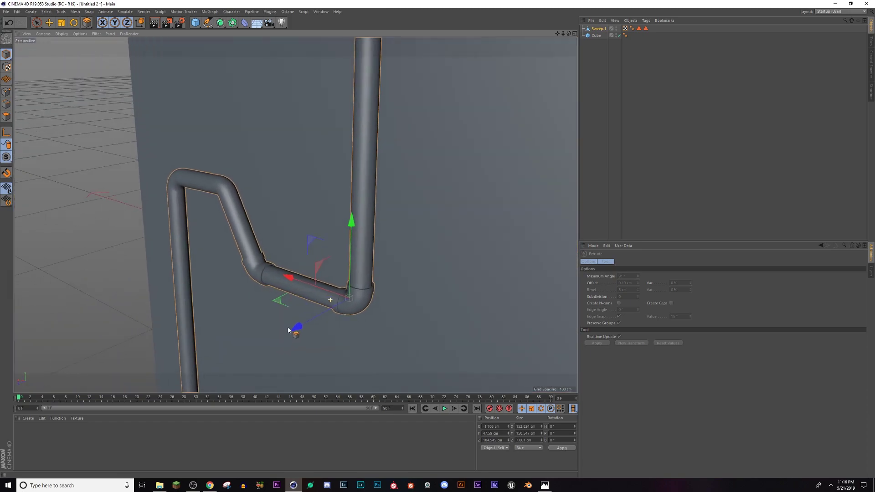
{"action": "left_click_drag", "start_coordinate": [403, 249], "coordinate": [387, 178], "text": "alt"}
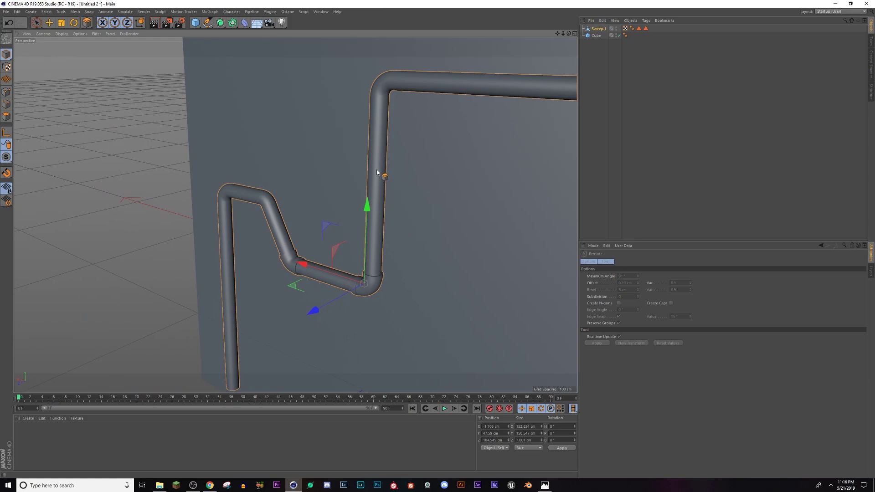
Switch to the reference image in Photos and zoom out to best fit to view the whole alley.
{"action": "left_click", "coordinate": [545, 485]}
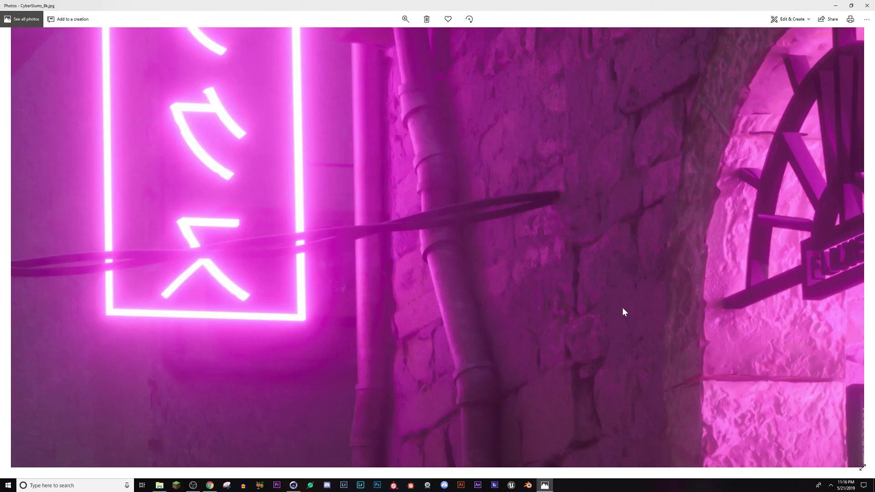
{"action": "left_click_drag", "start_coordinate": [409, 36], "coordinate": [377, 42]}
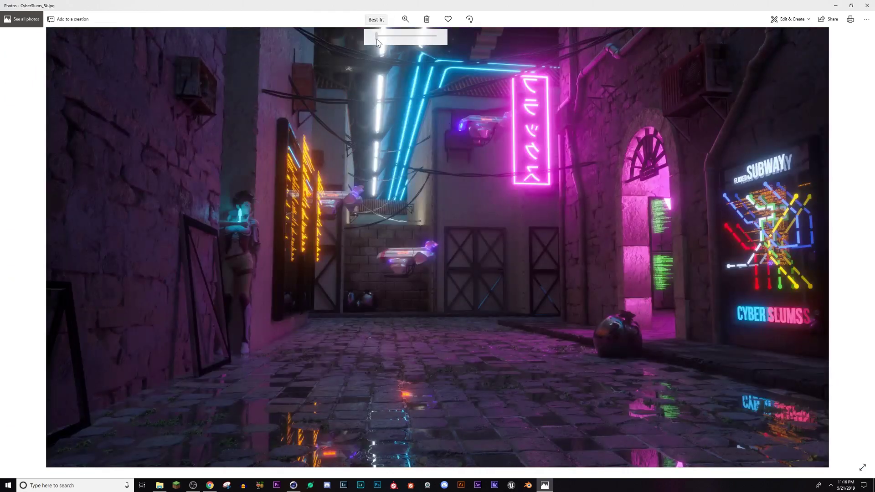